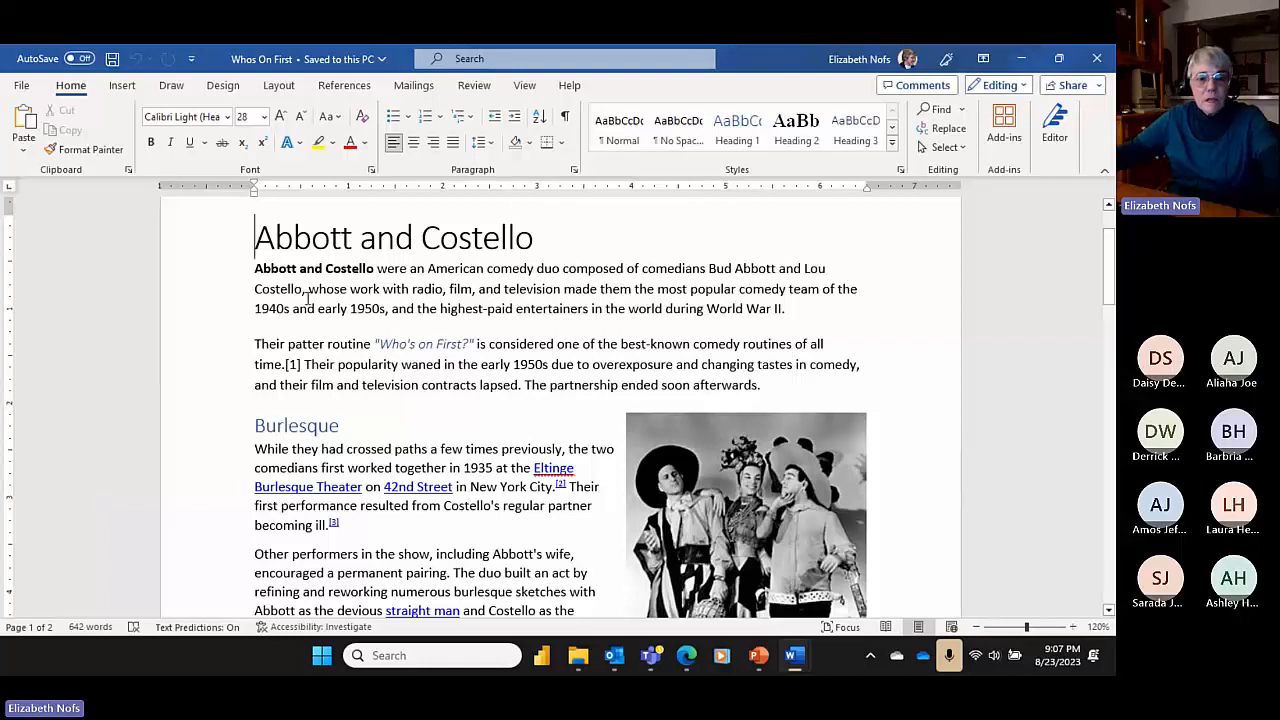
drag(255, 268, 675, 366)
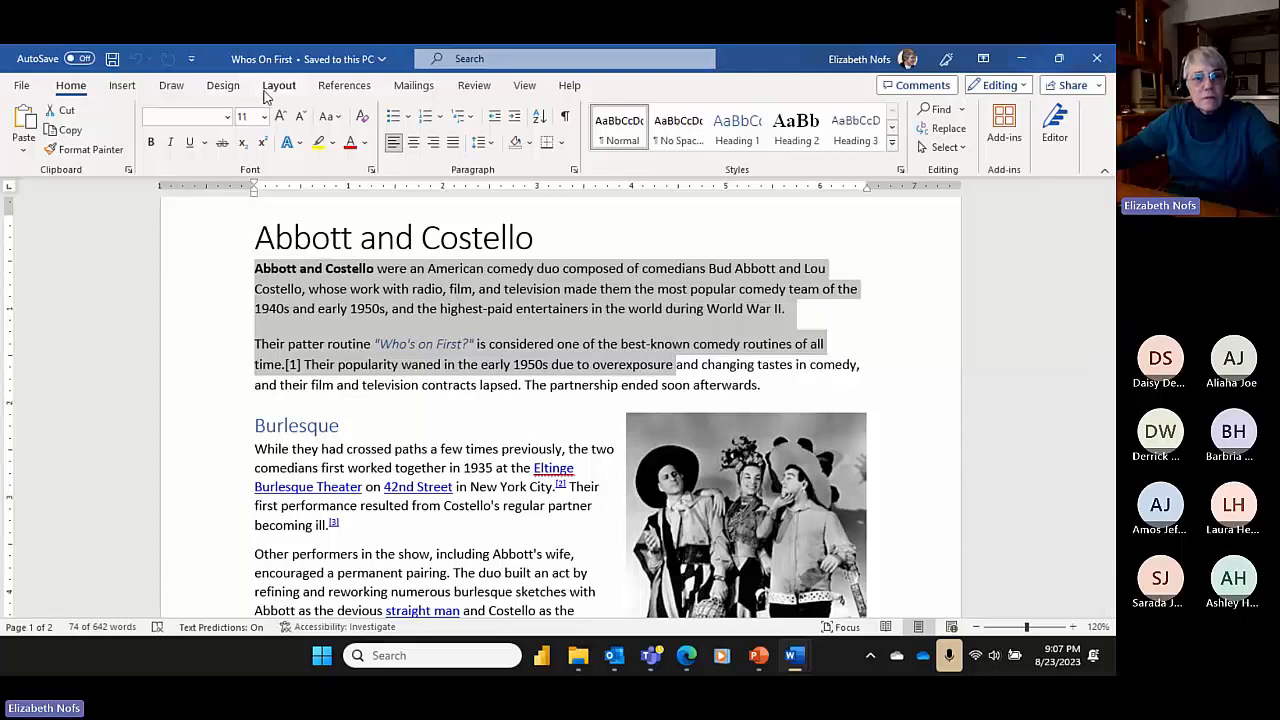
click(275, 85)
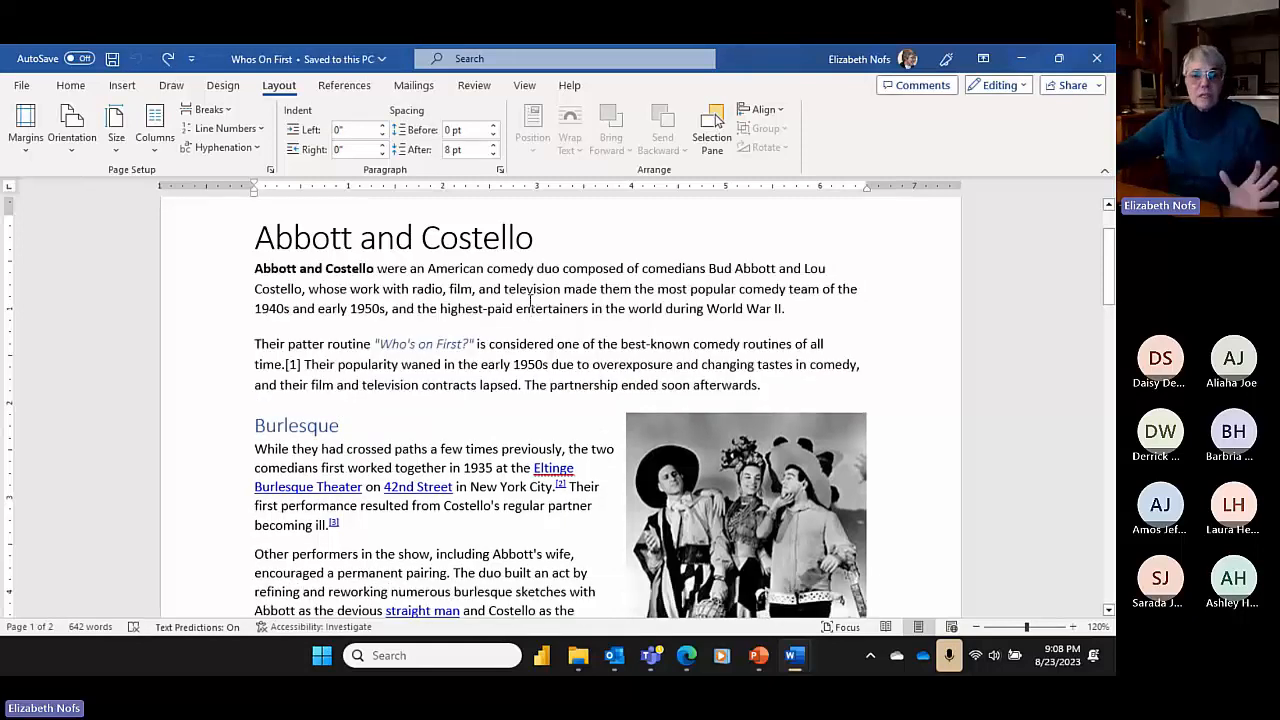
- Apply Tight text wrapping to the photo beside the Burlesque section and move it up next to the "Their patter routine" paragraph
click(694, 472)
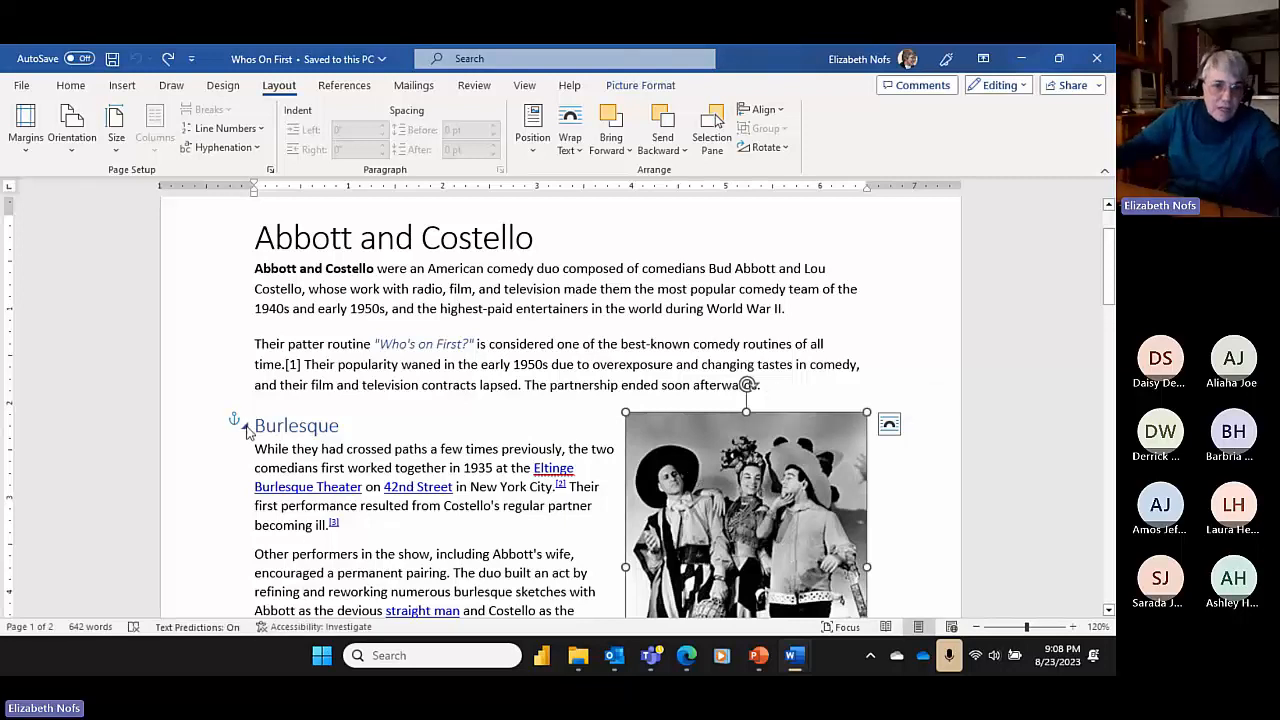
mouse_move(232, 419)
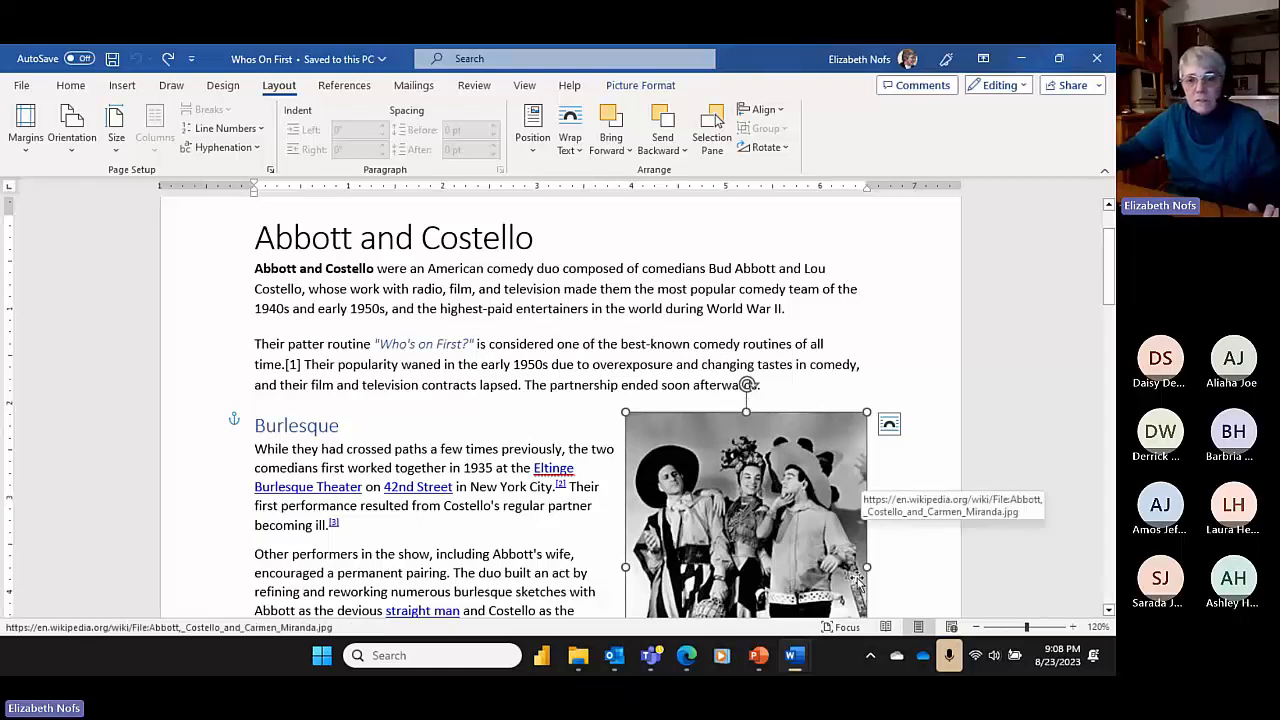
click(890, 426)
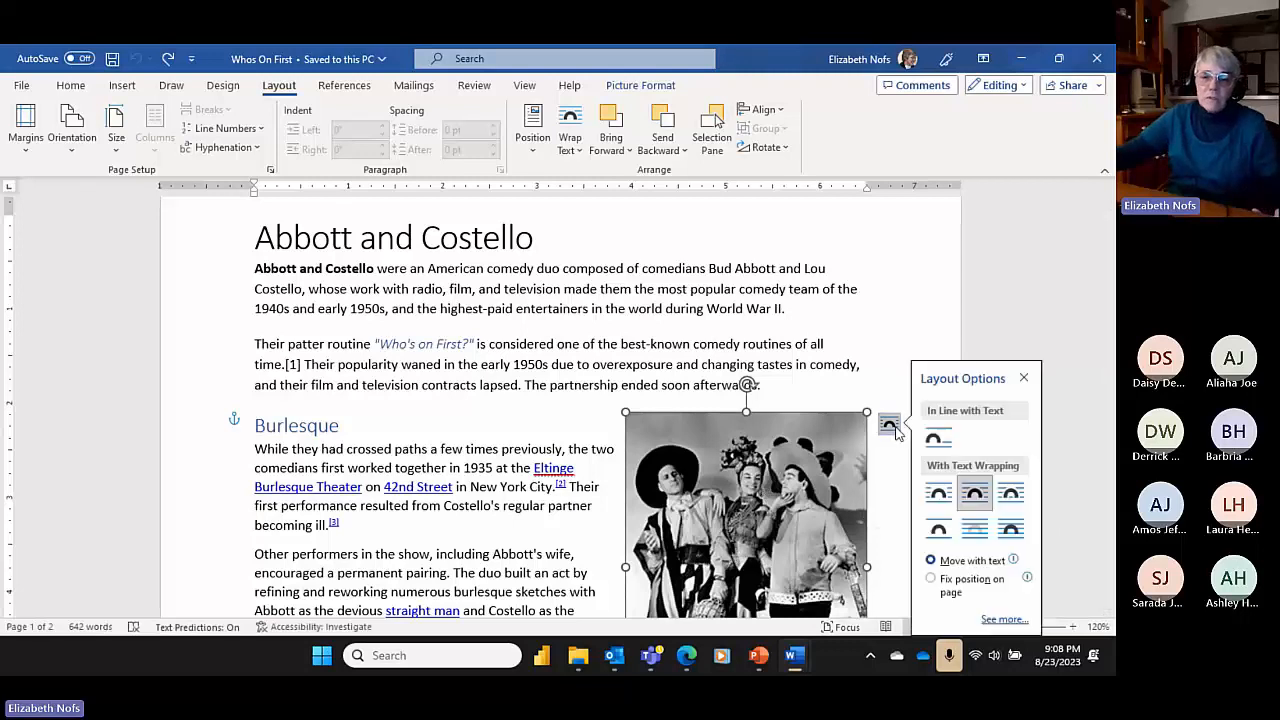
click(975, 496)
drag(750, 472, 749, 472)
drag(748, 384, 336, 283)
drag(388, 375, 790, 406)
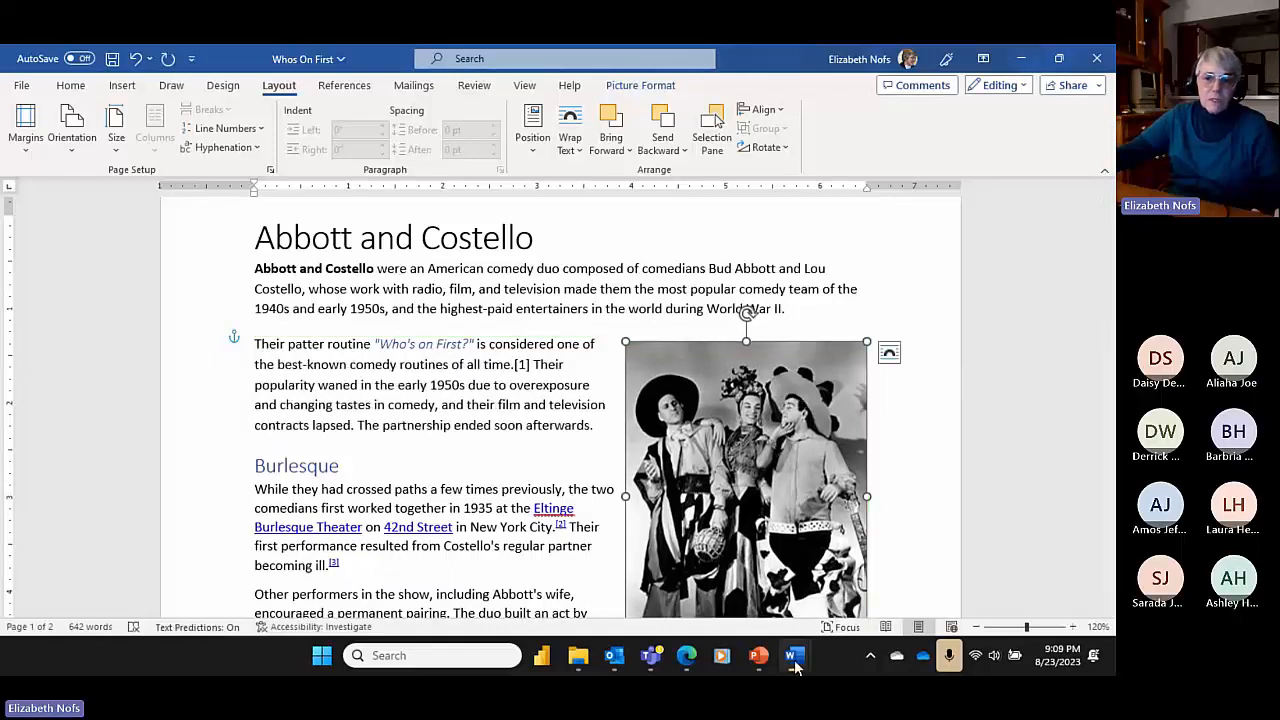
- Switch to the Rain Washes Out Hamburg_EAN_AUG_2022 document and check the font of its title
mouse_move(795, 665)
click(795, 550)
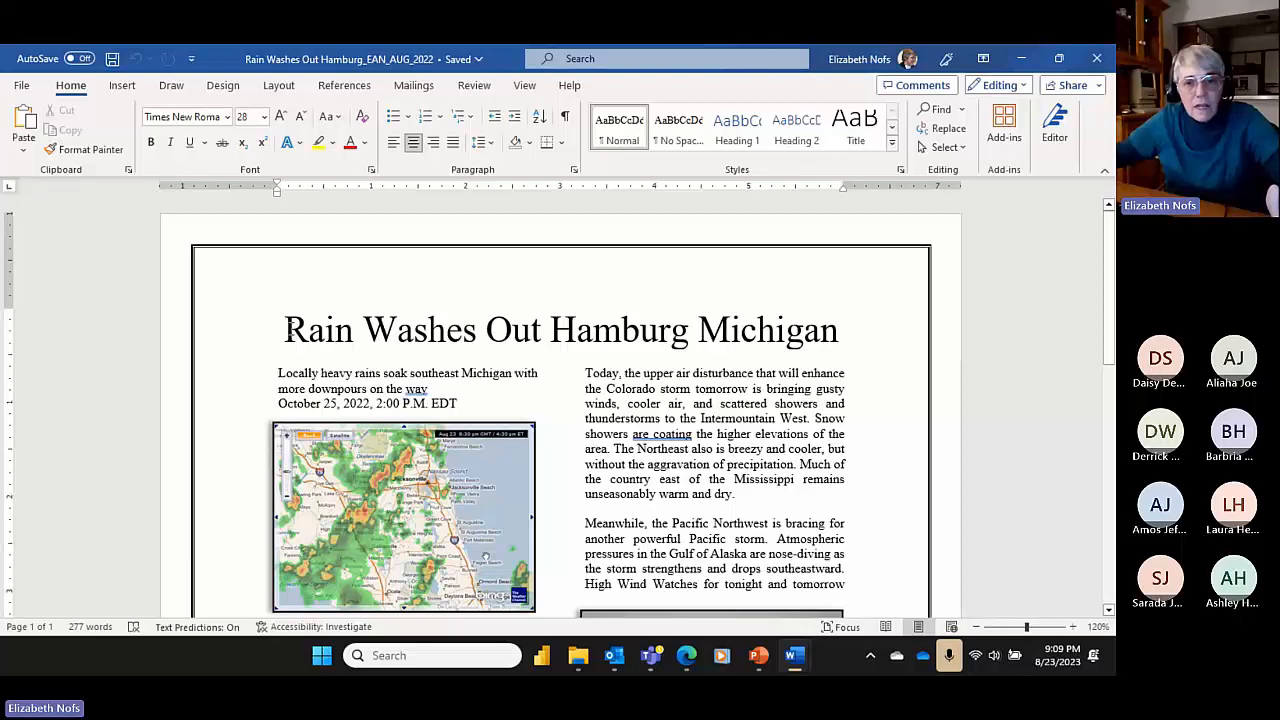
drag(287, 330, 852, 331)
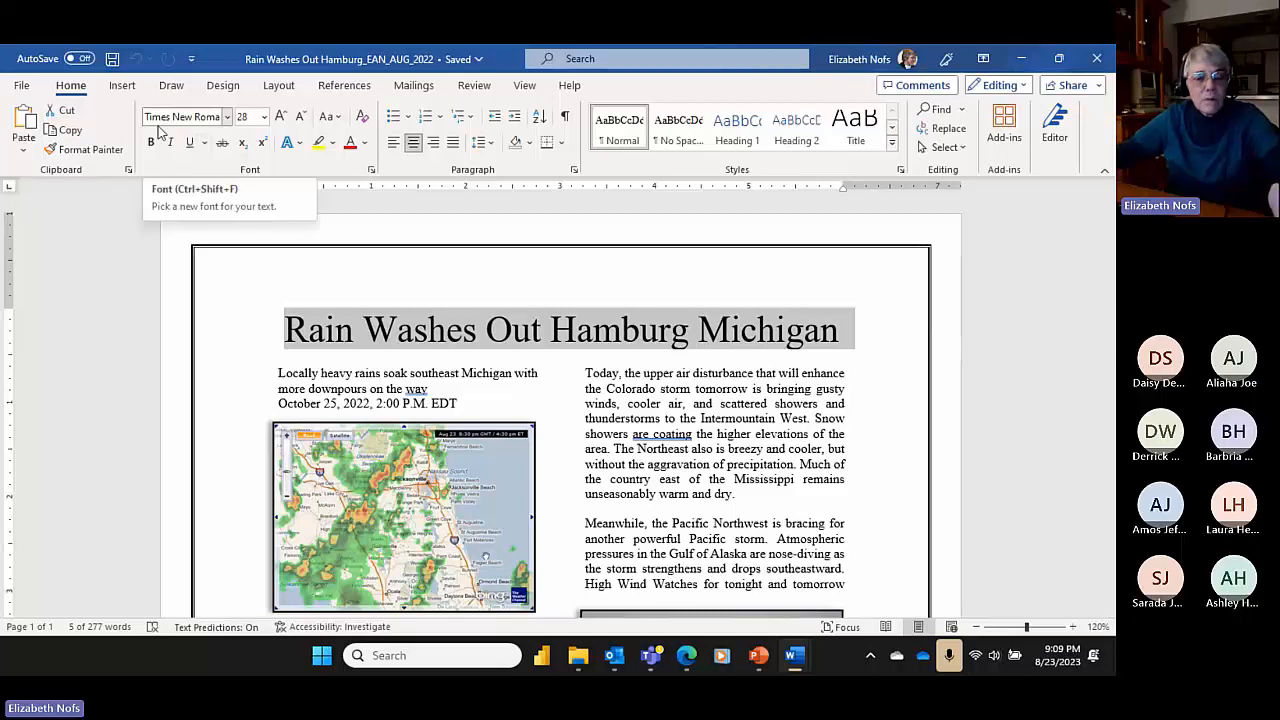
click(617, 477)
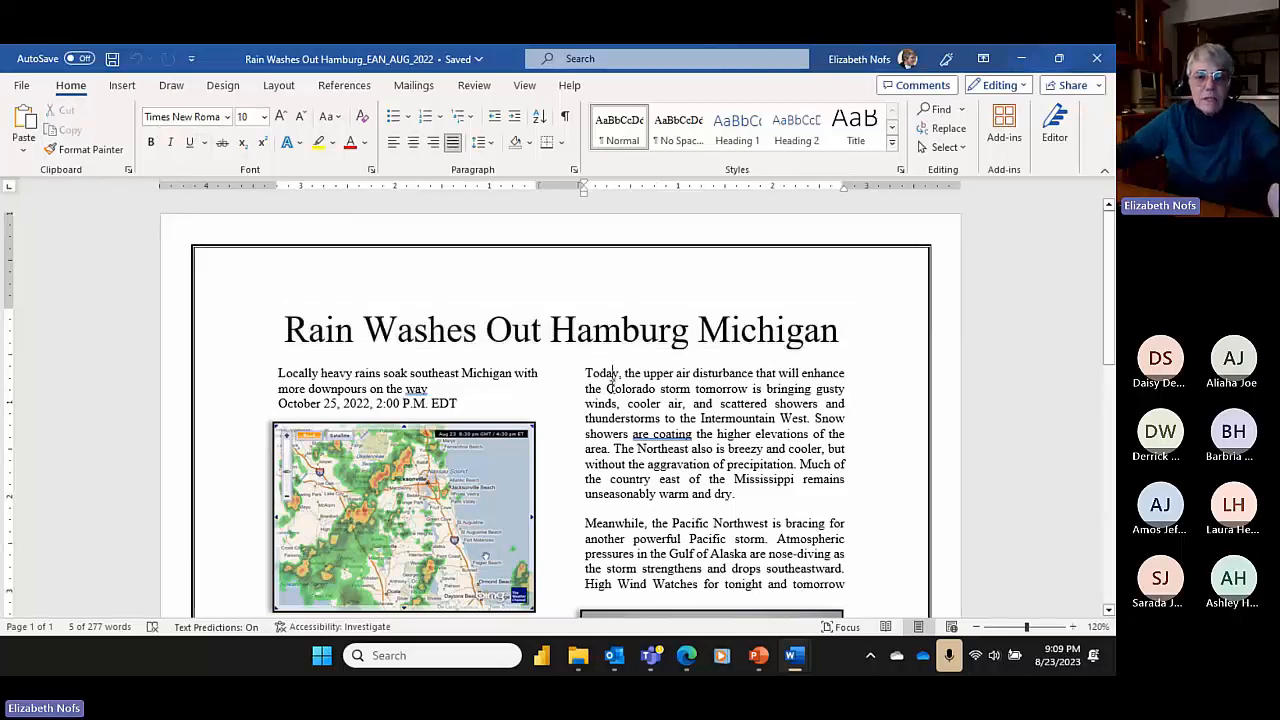
- Left-align the paragraph beginning "Today, the upper air disturbance" to compare the effect, and set it back to justified
scroll(613, 372, down, 1)
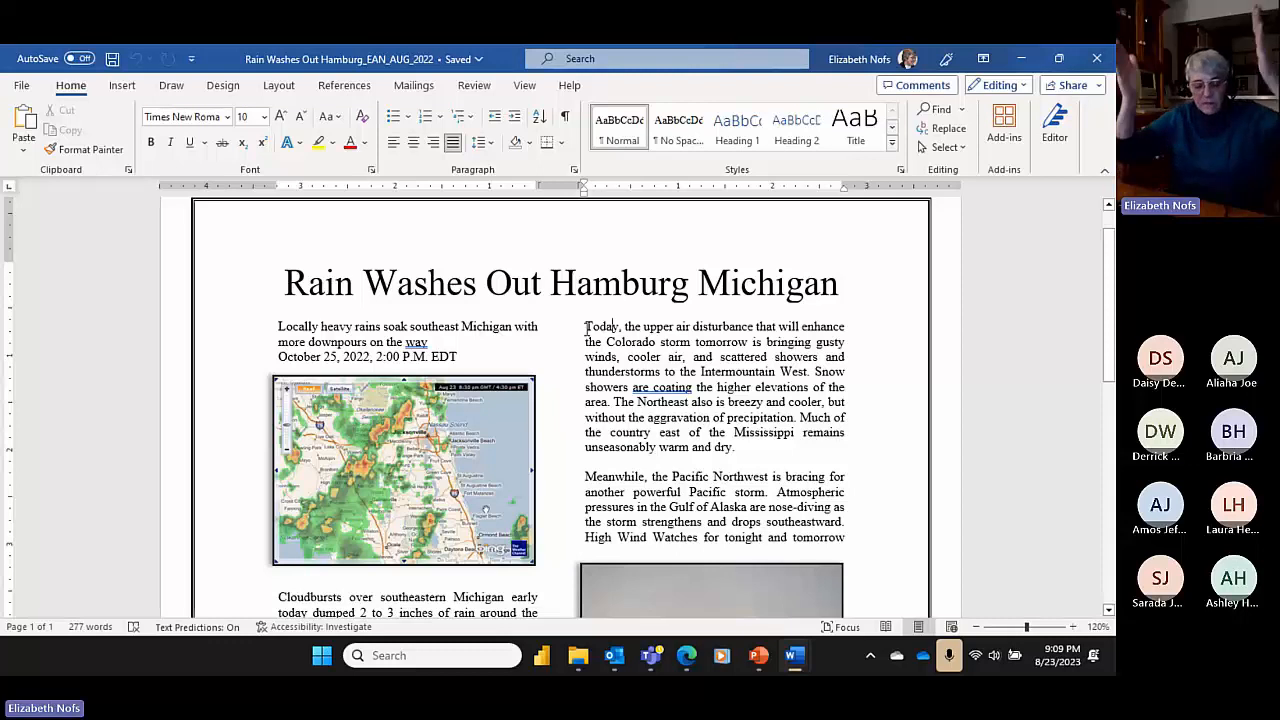
drag(586, 330, 757, 446)
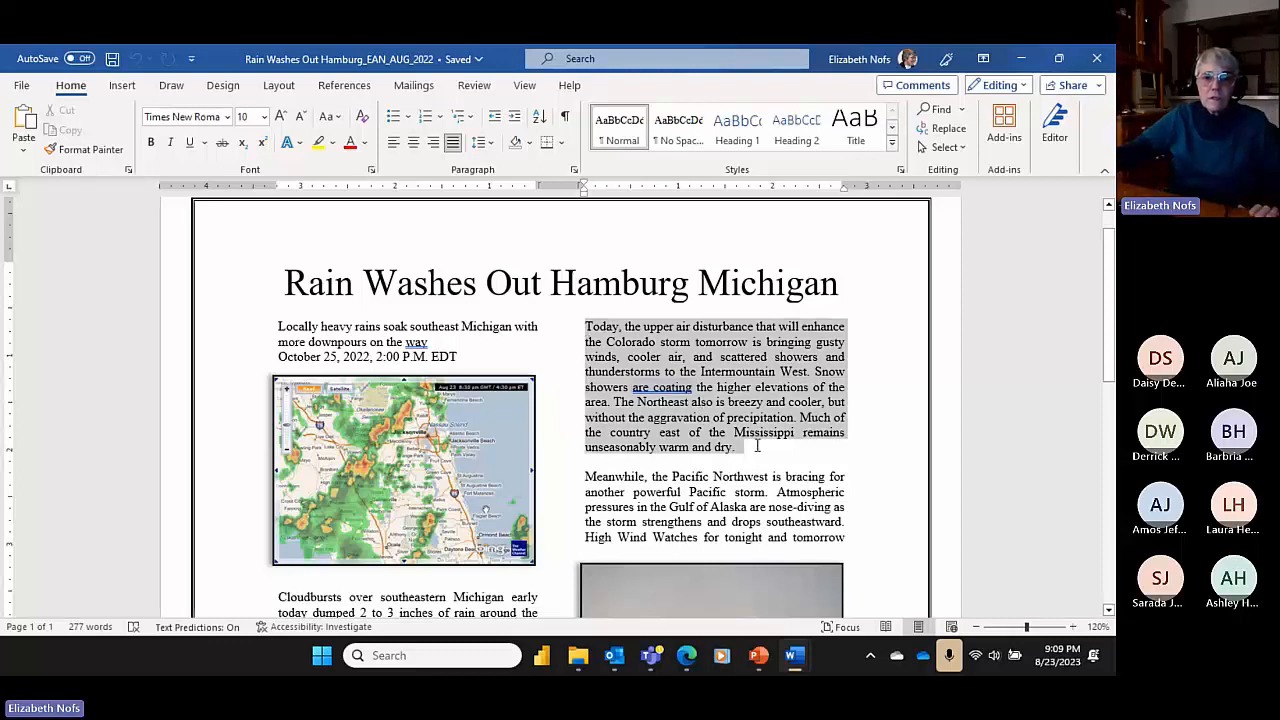
click(393, 142)
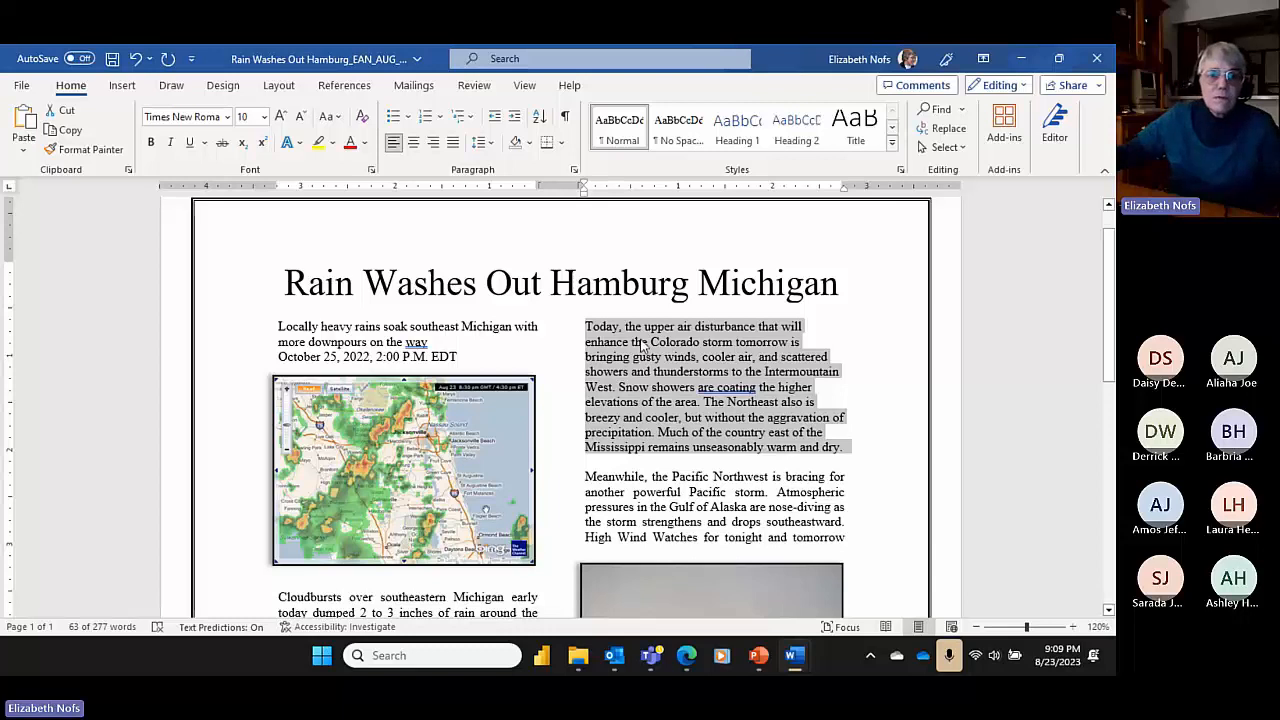
click(452, 143)
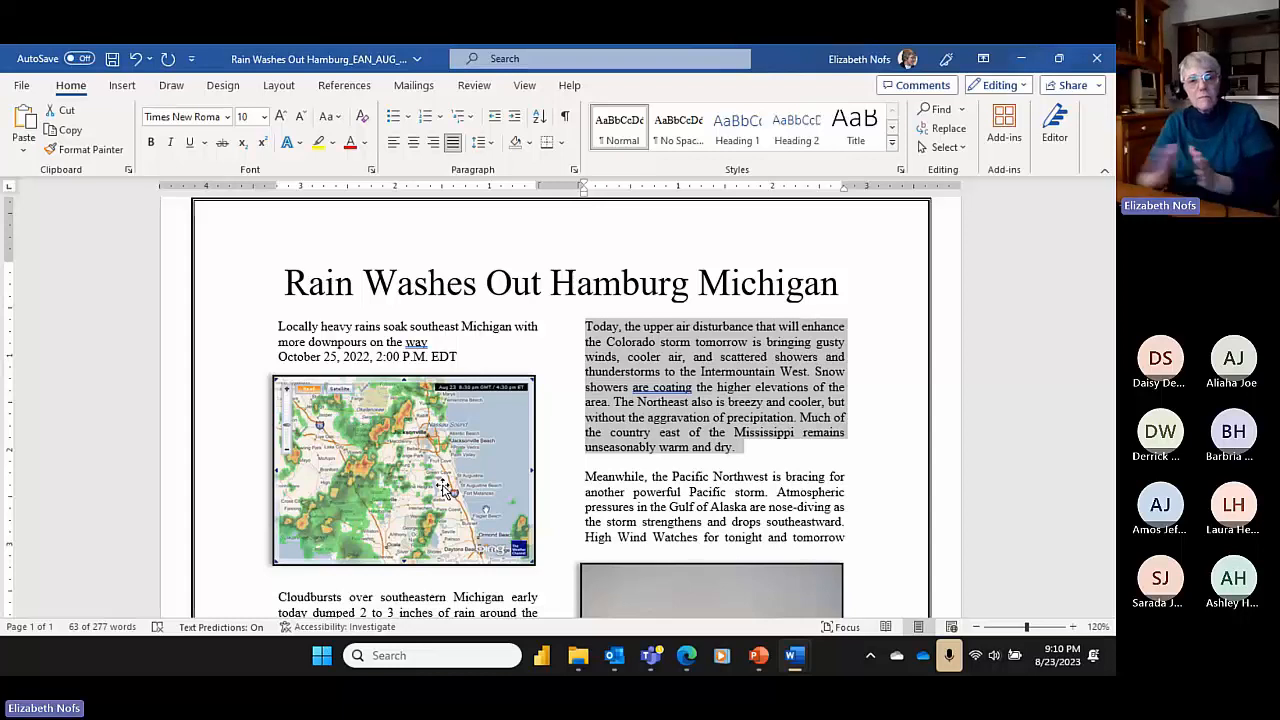
- View the Hamburg Rainfall 2021 chart and its anchor below the two columns, and return to the beginning of the document
click(281, 289)
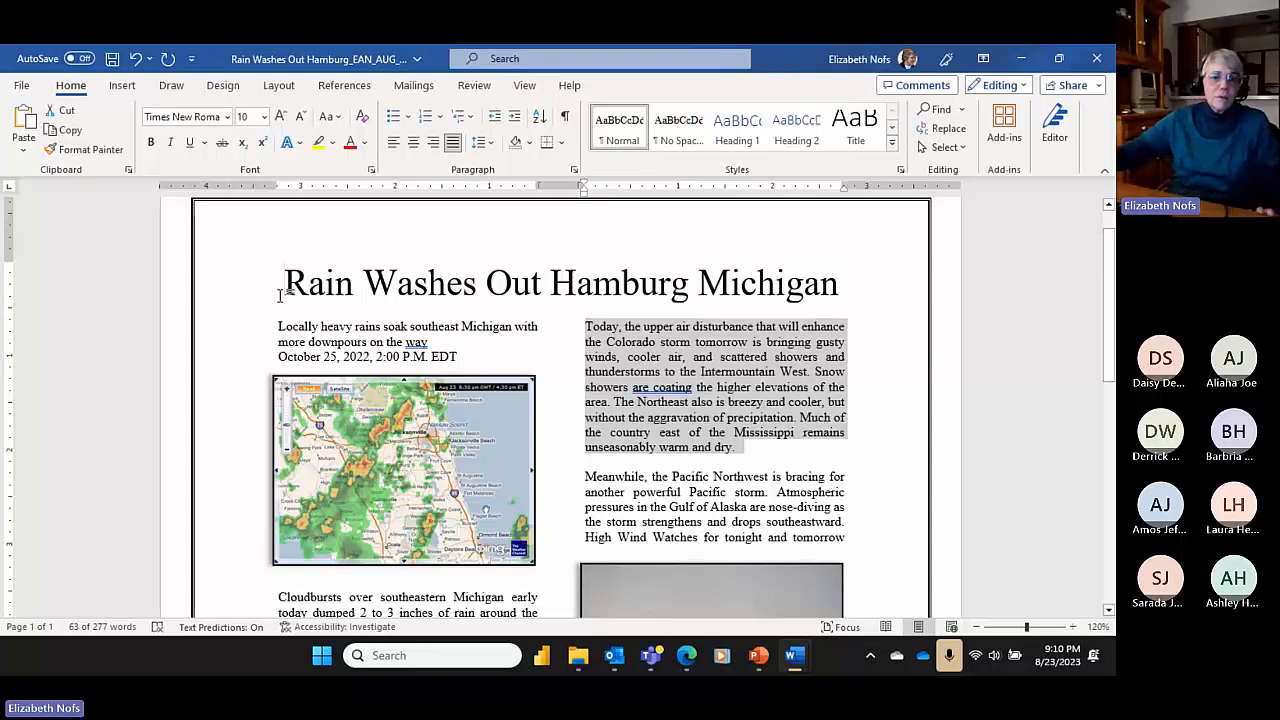
scroll(674, 349, down, 10)
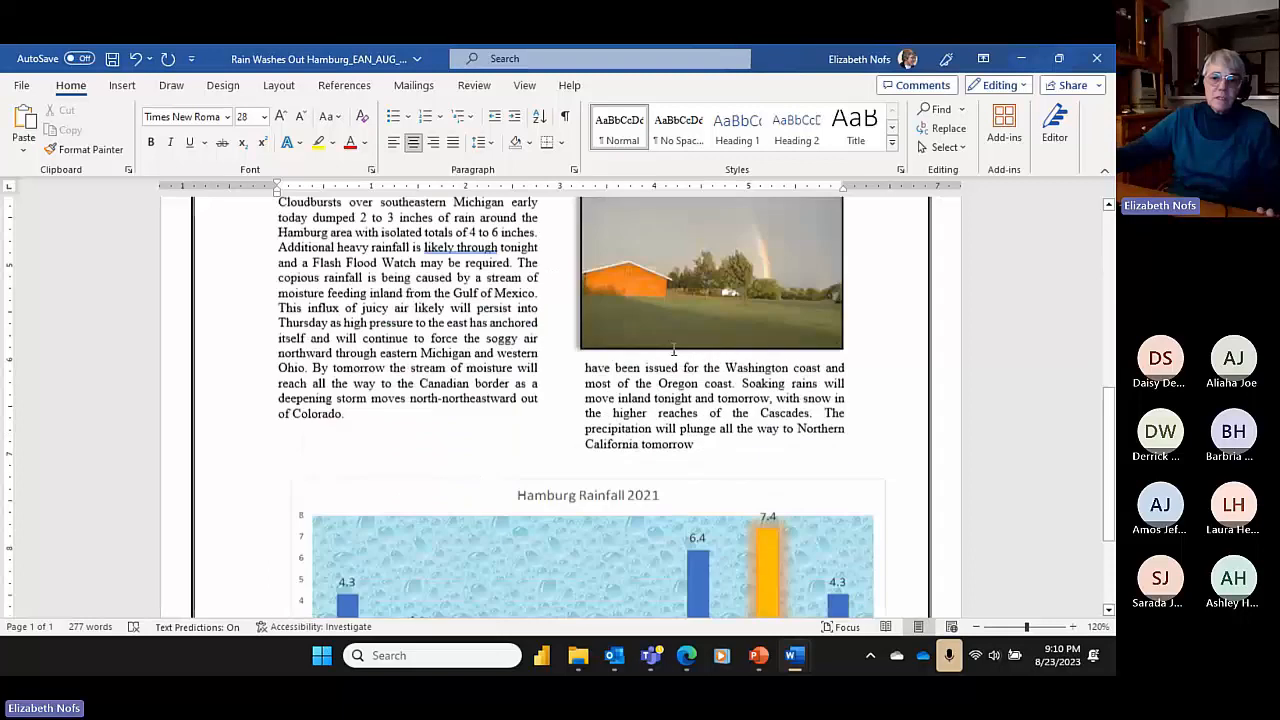
click(473, 386)
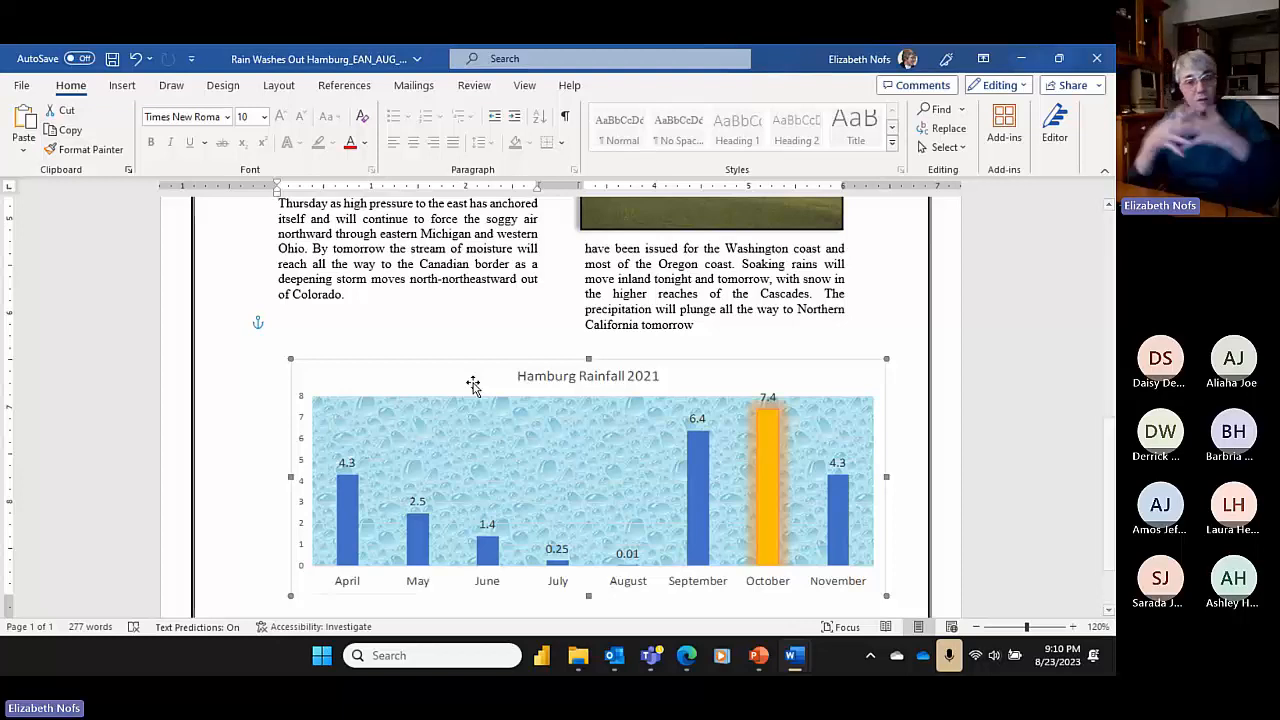
key(ctrl+Home)
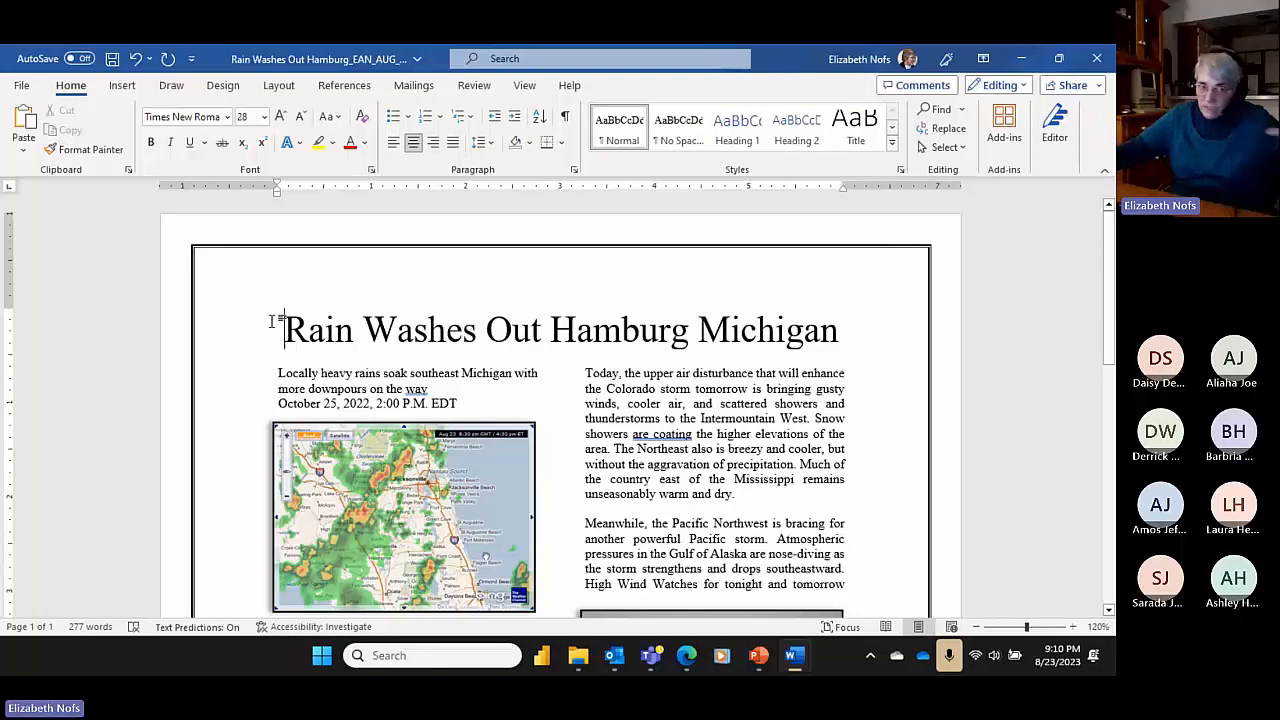
- Select the radar map, preview the newsletter in Web Layout, and return to Print Layout to compare the text, pictures and chart
click(525, 88)
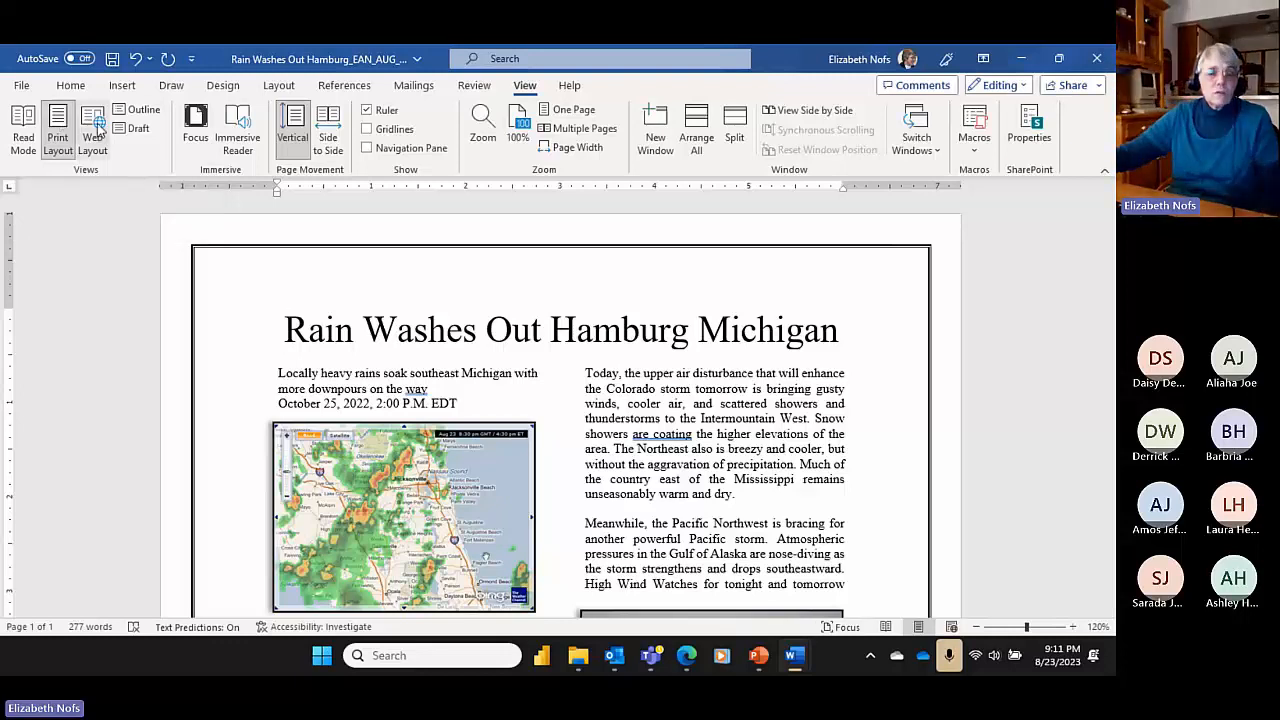
scroll(619, 342, down, 1)
scroll(619, 342, down, 5)
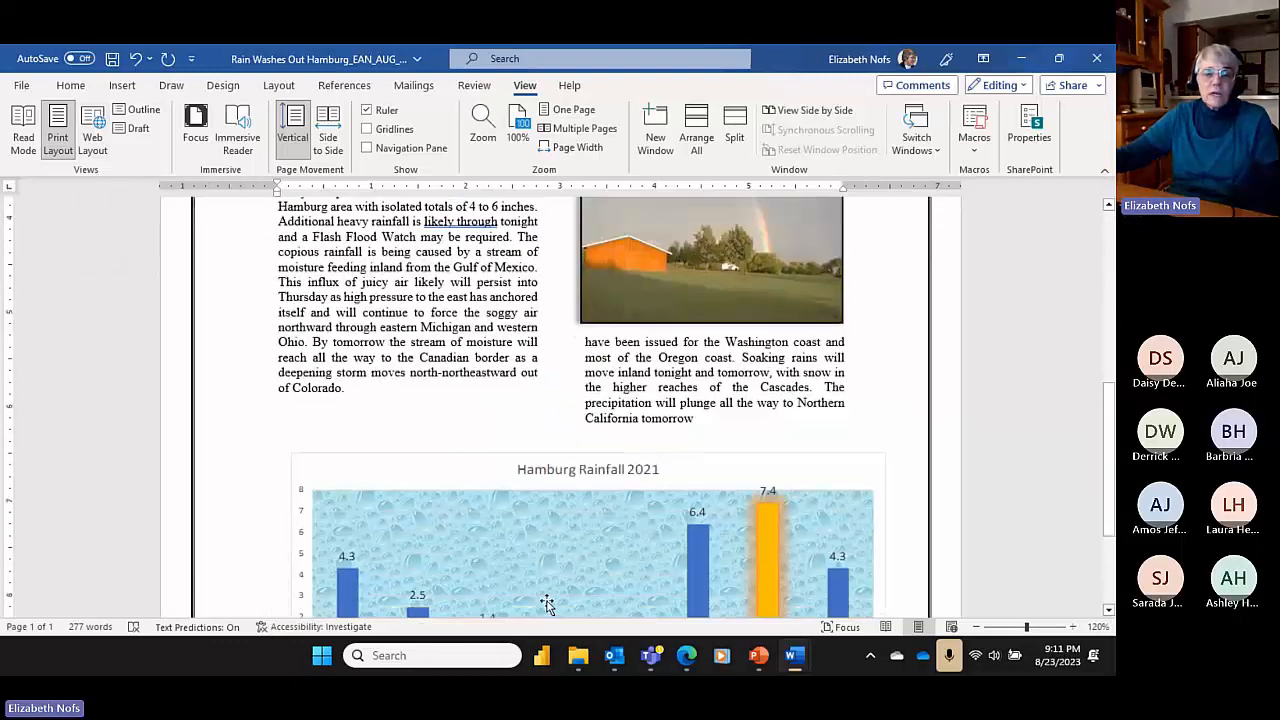
scroll(541, 607, up, 6)
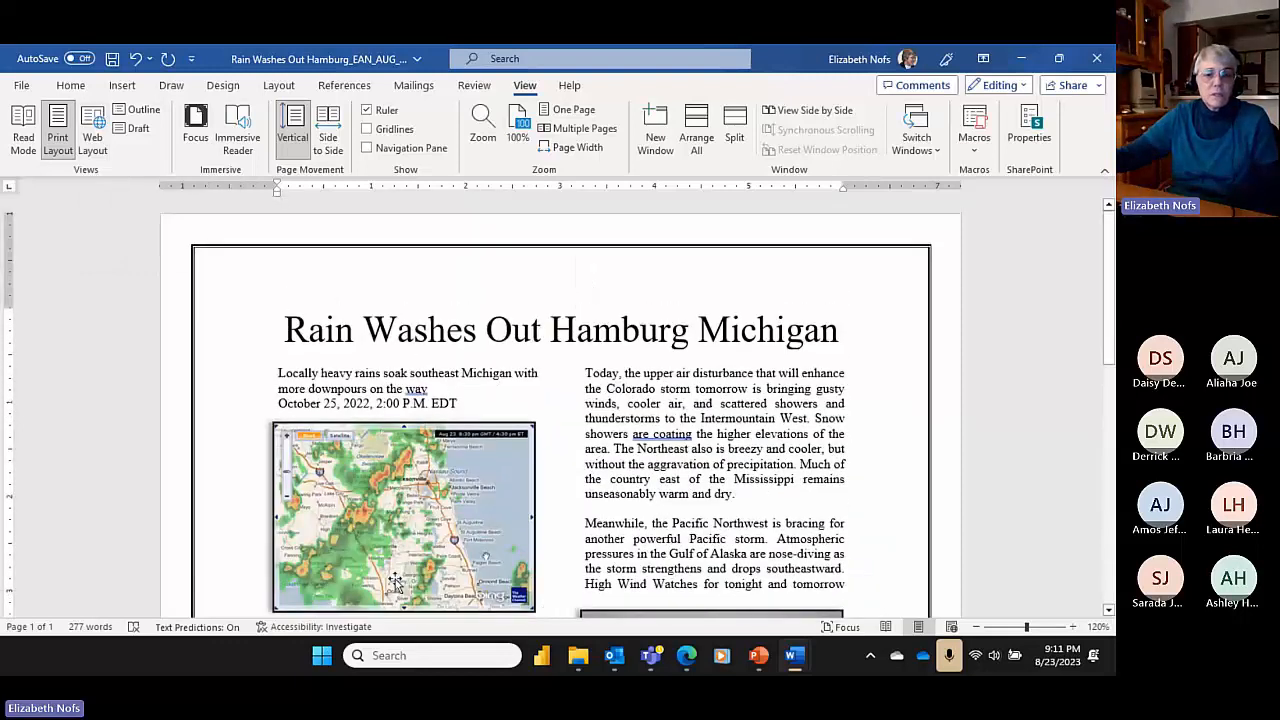
click(366, 500)
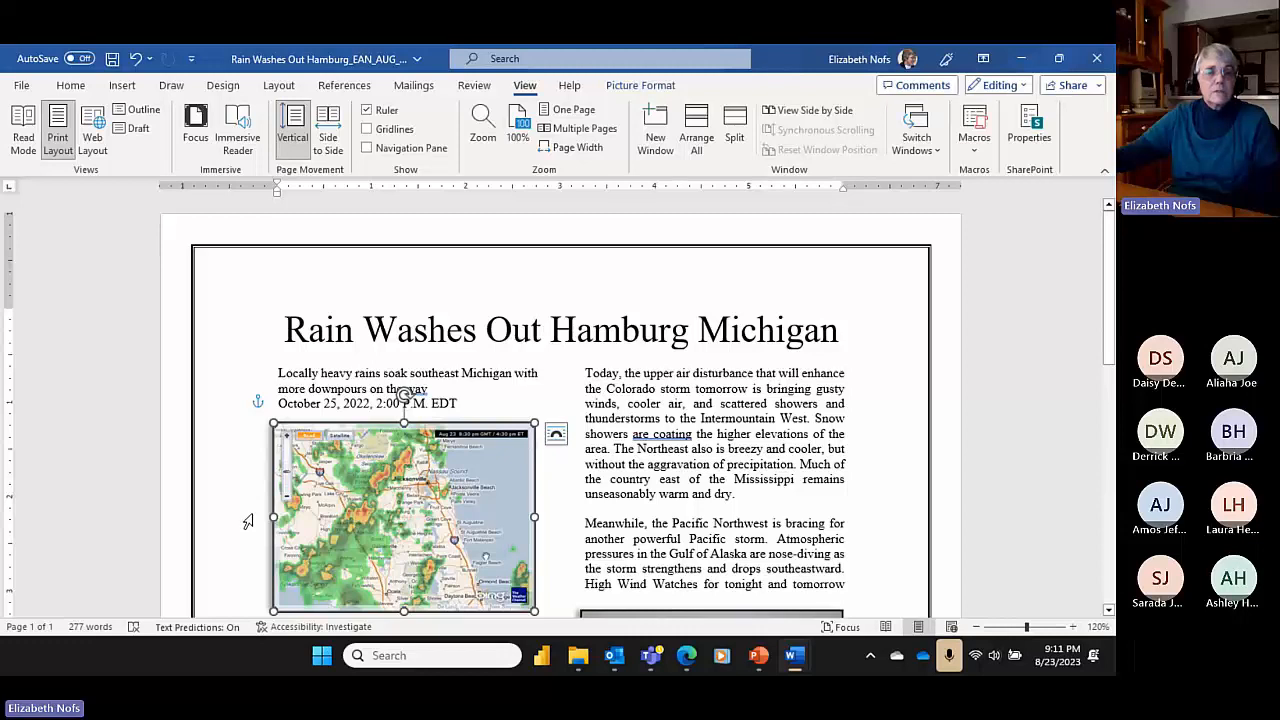
click(93, 130)
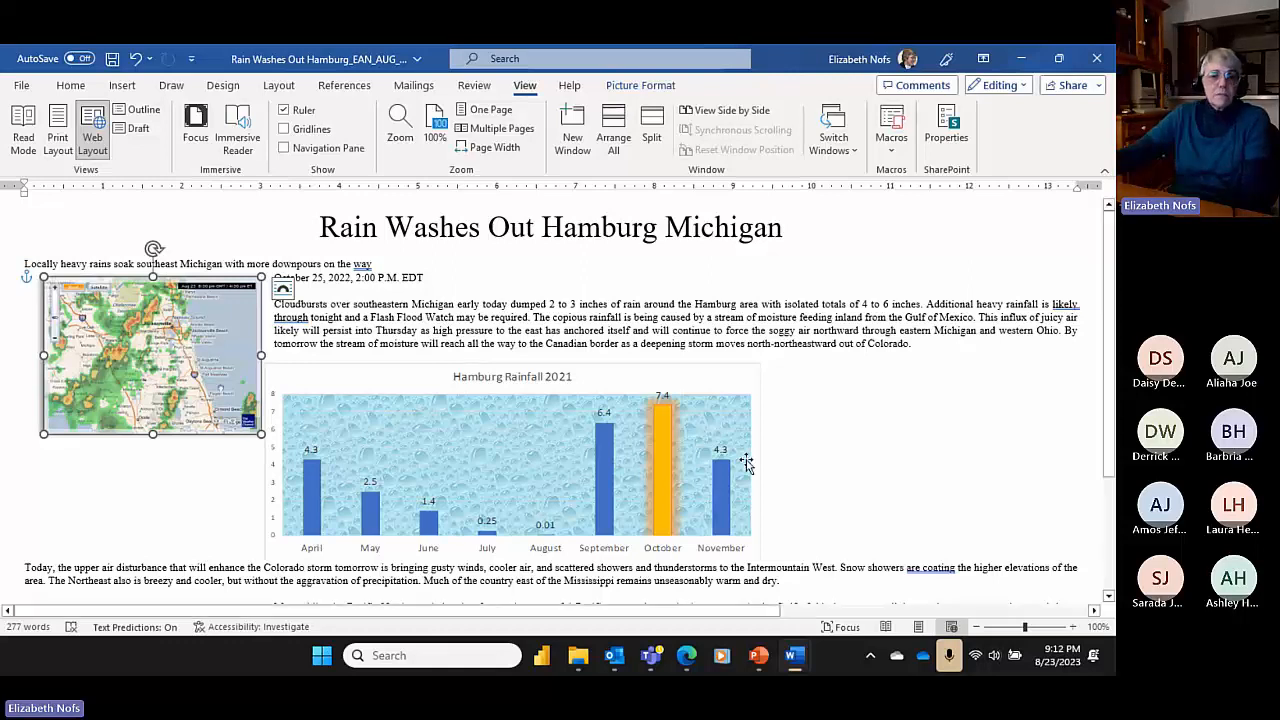
click(57, 137)
scroll(672, 432, down, 10)
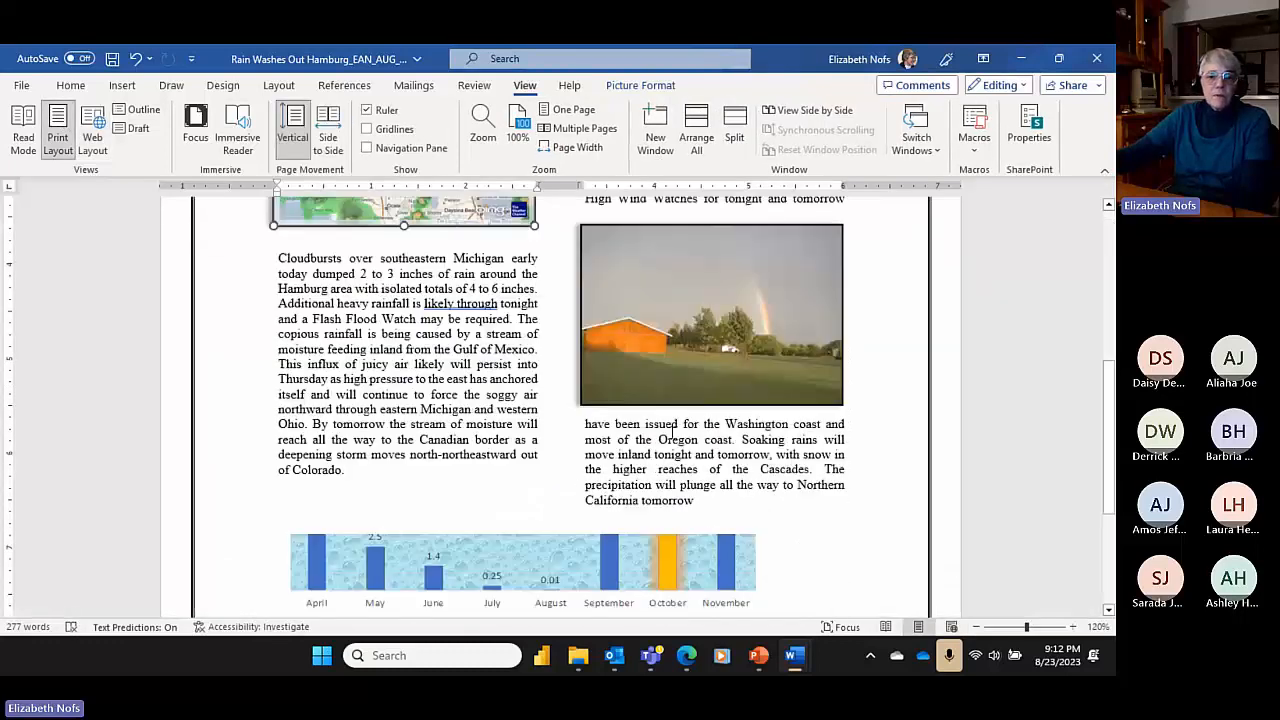
scroll(645, 558, up, 3)
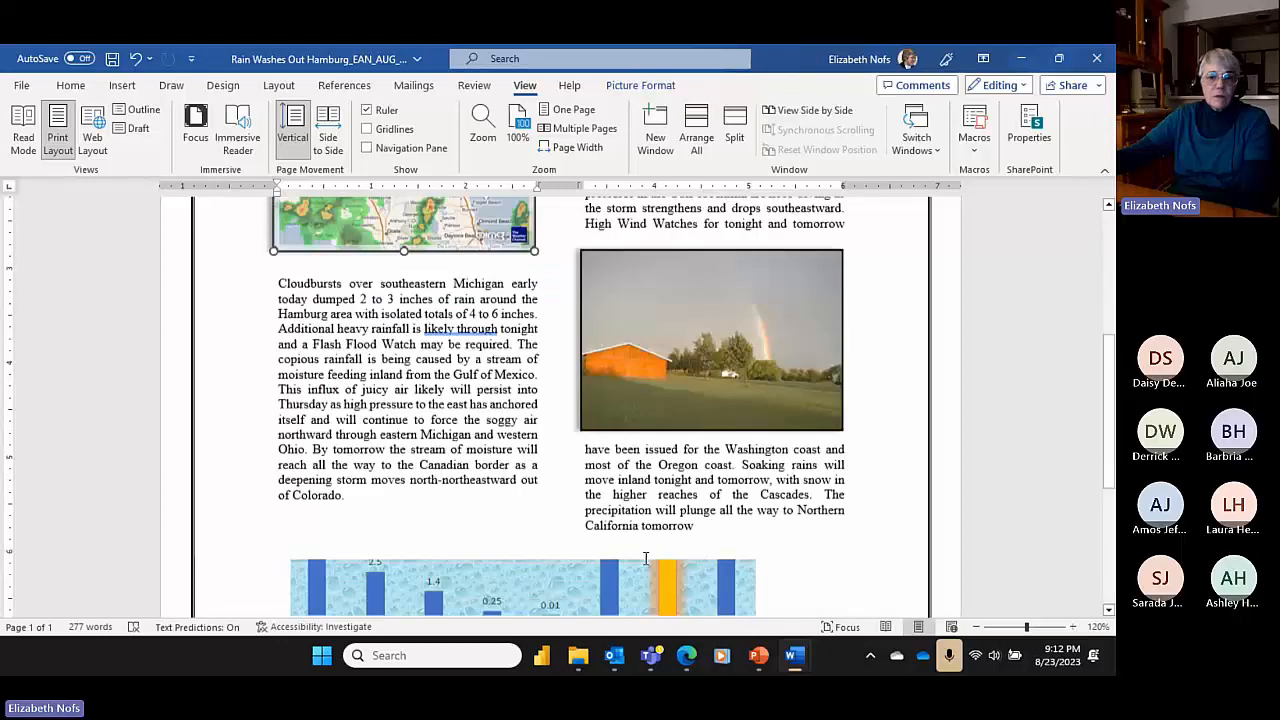
scroll(645, 558, up, 4)
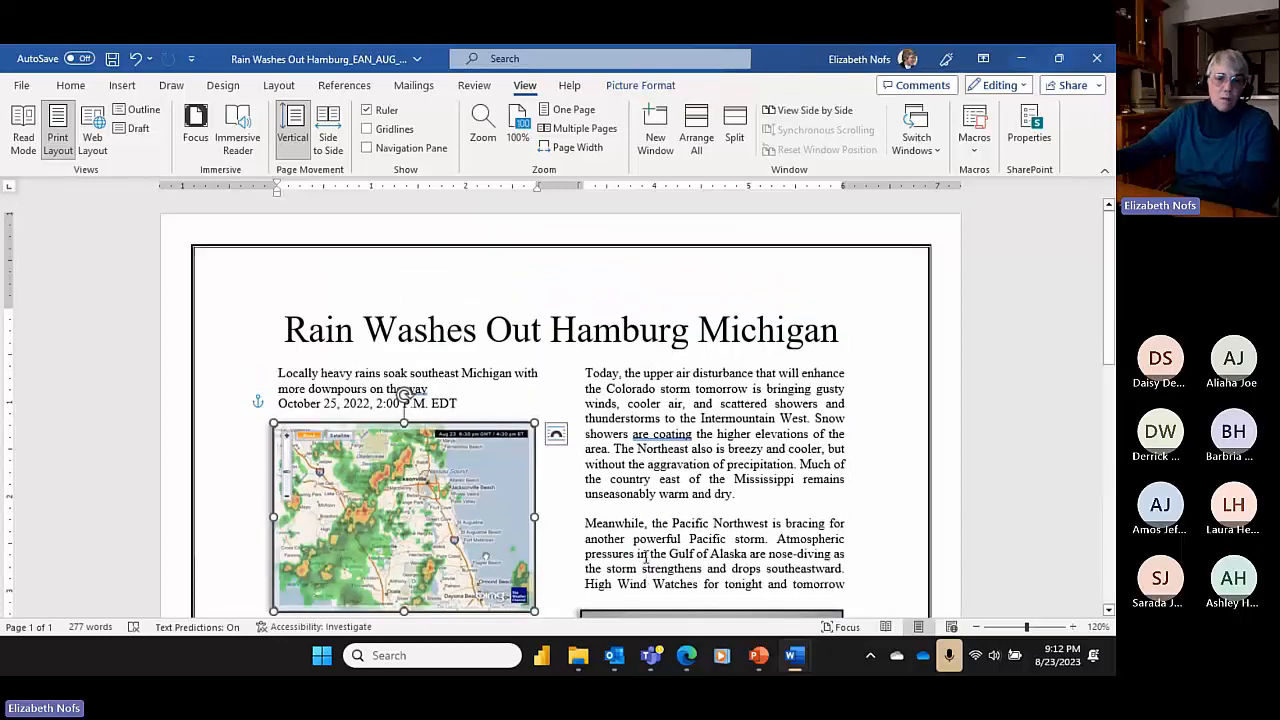
- Switch through PowerPoint to the Word document The Circus is Coming to Town EAN
key(alt+Tab)
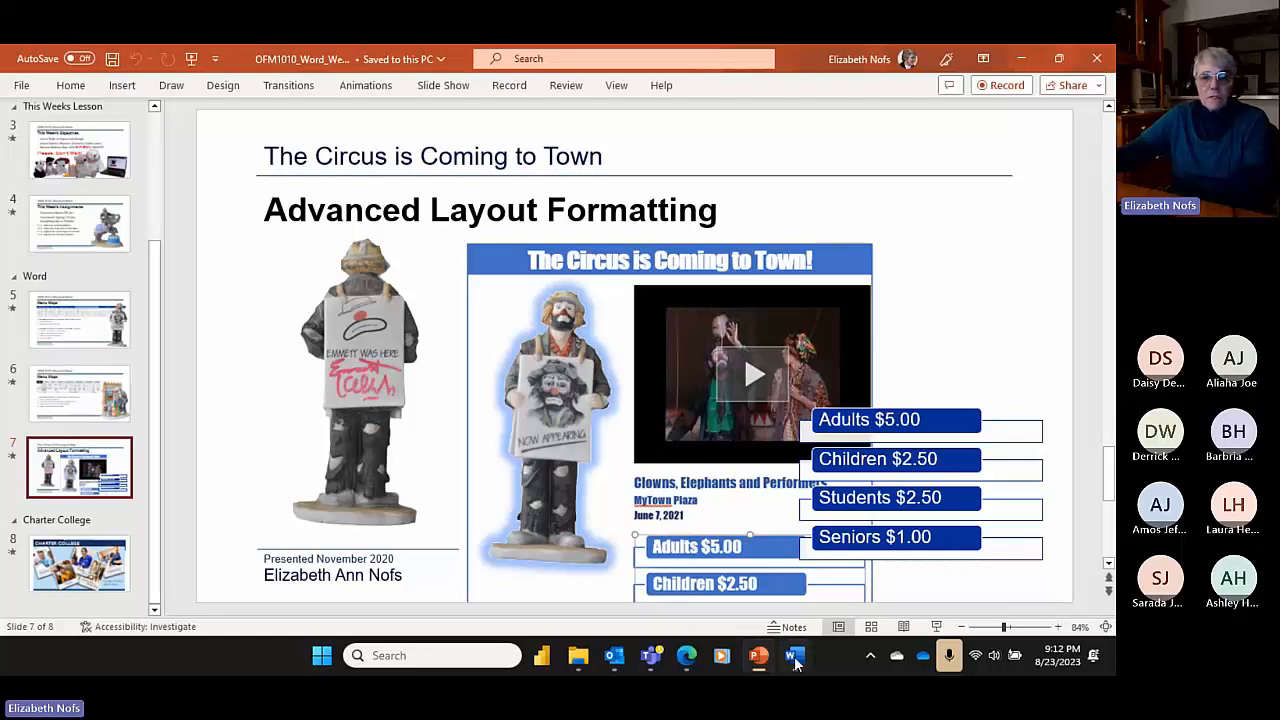
mouse_move(608, 668)
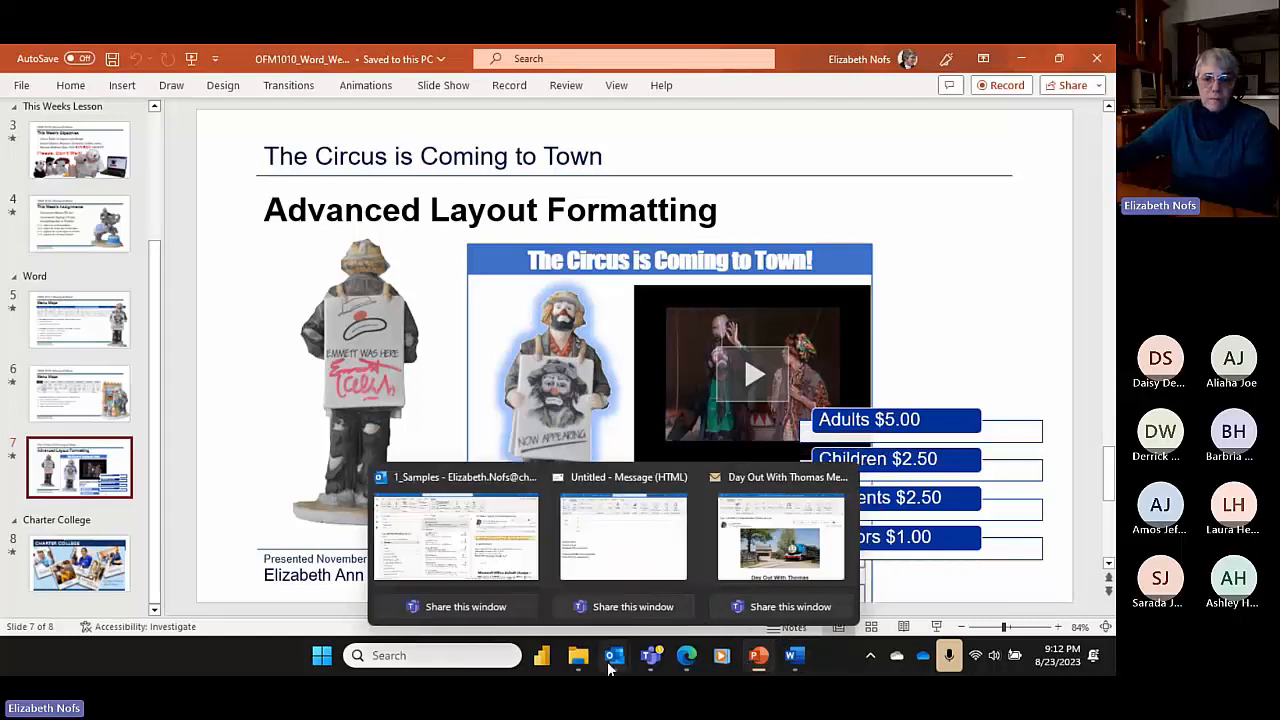
mouse_move(794, 655)
click(792, 545)
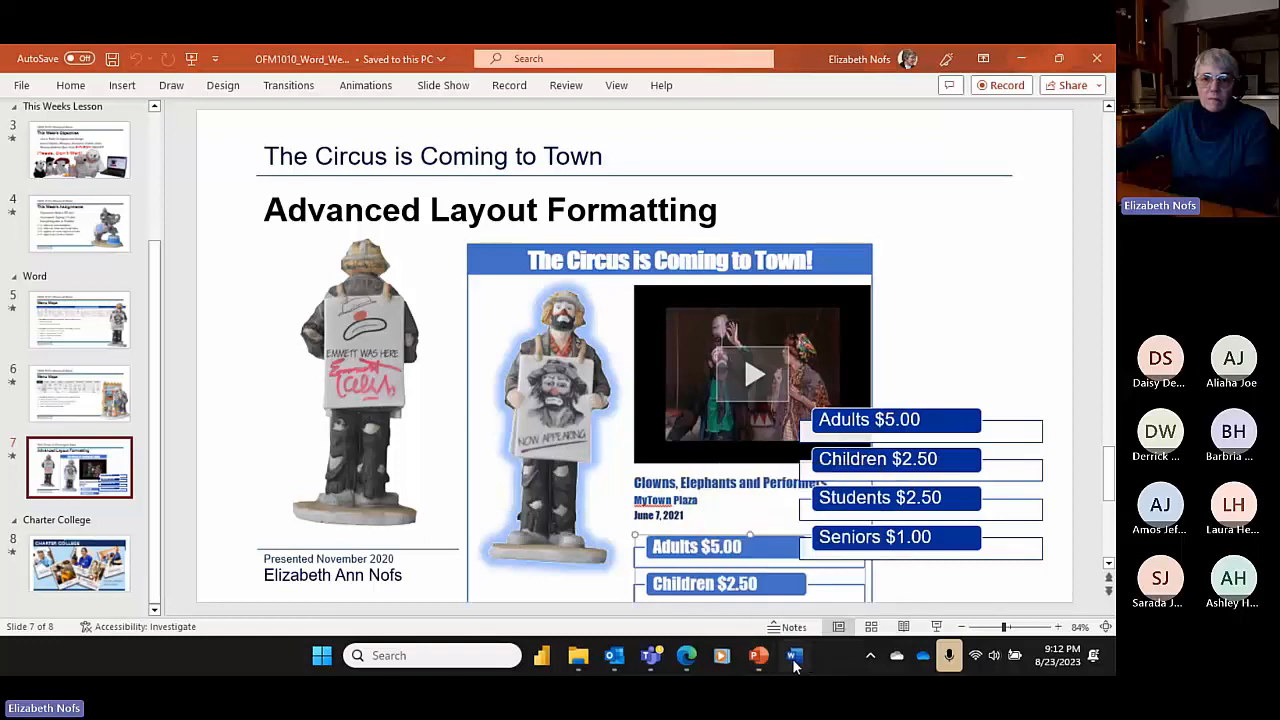
- Examine the circus flyer's table layout, select its embedded video, and view the sponsor link and ticket prices below it
scroll(606, 409, down, 3)
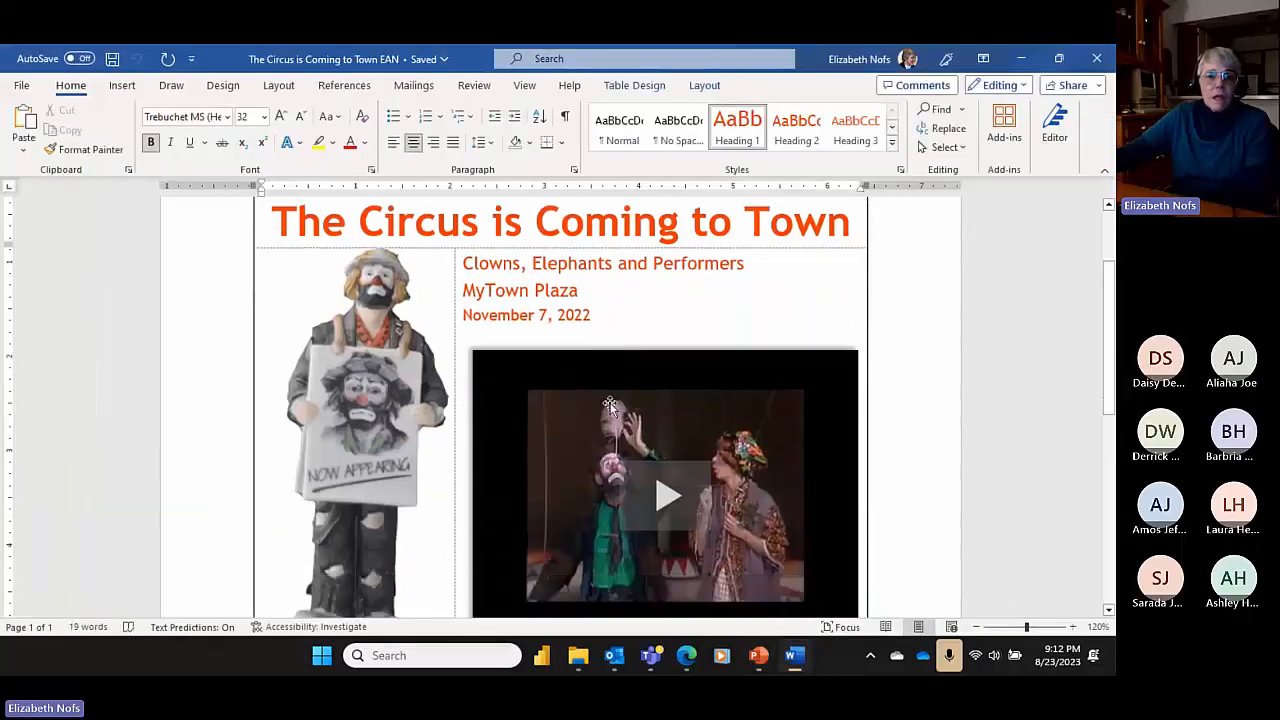
scroll(670, 328, up, 1)
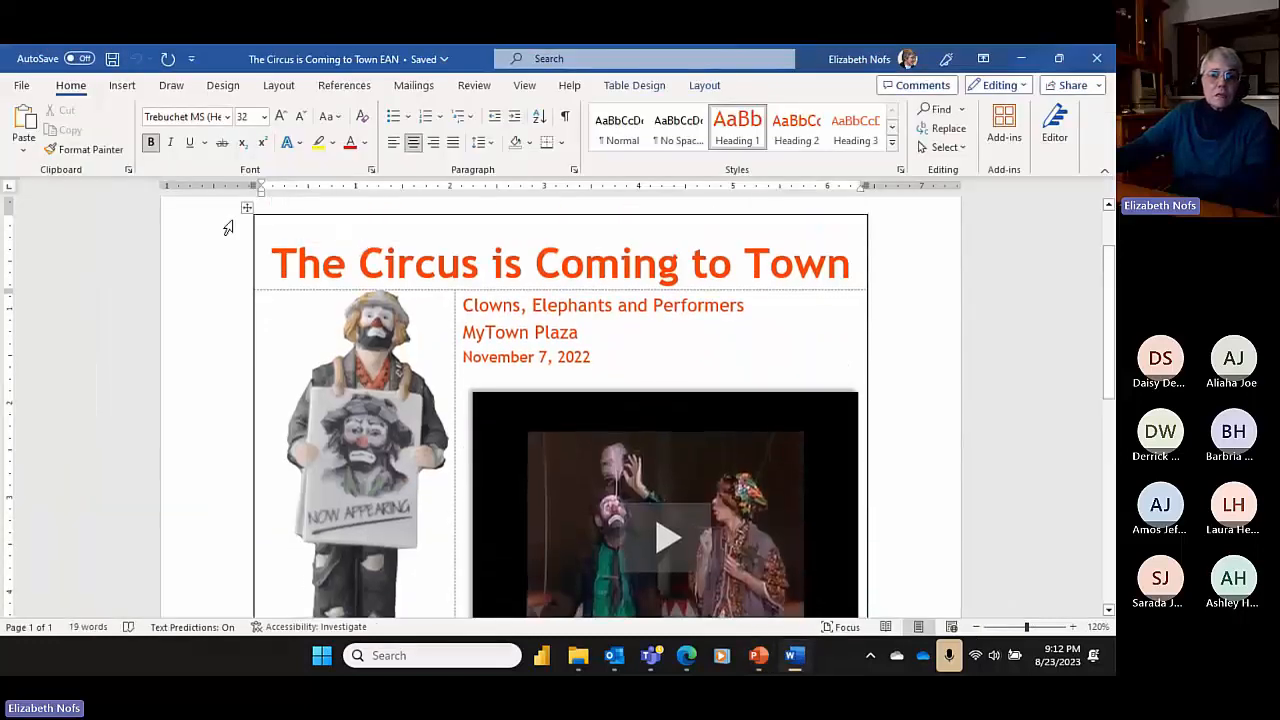
click(840, 285)
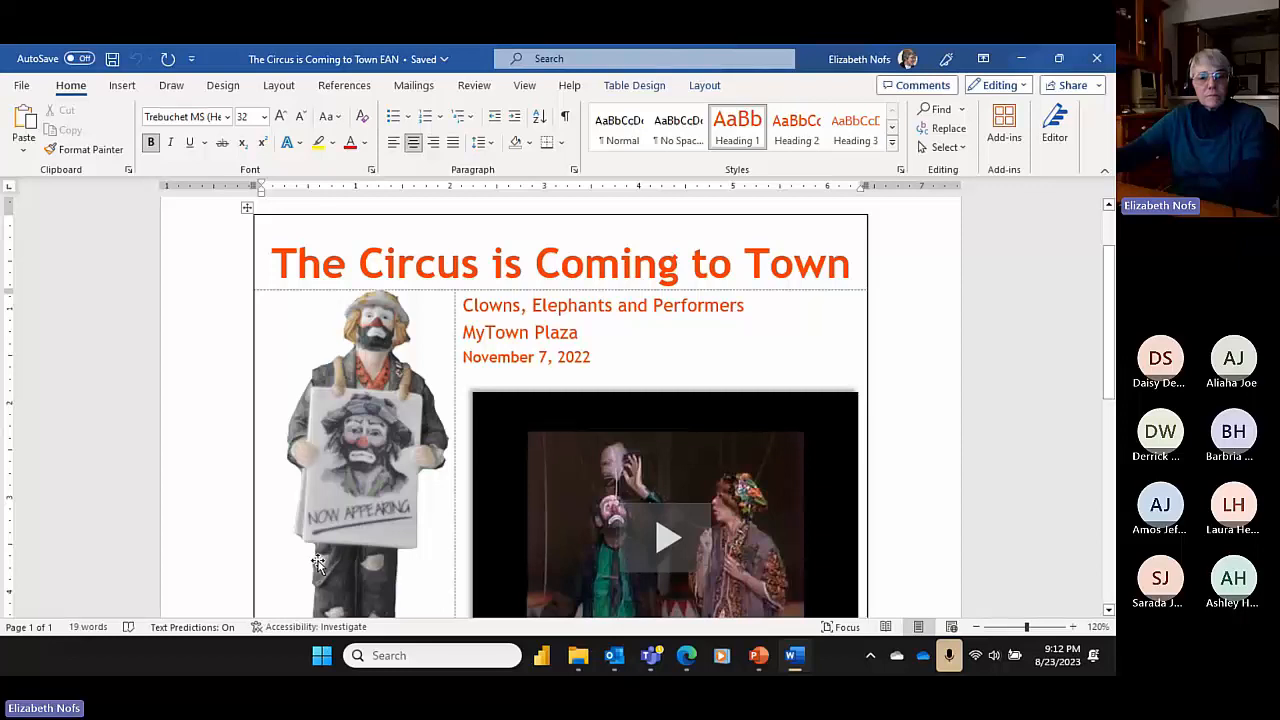
click(573, 426)
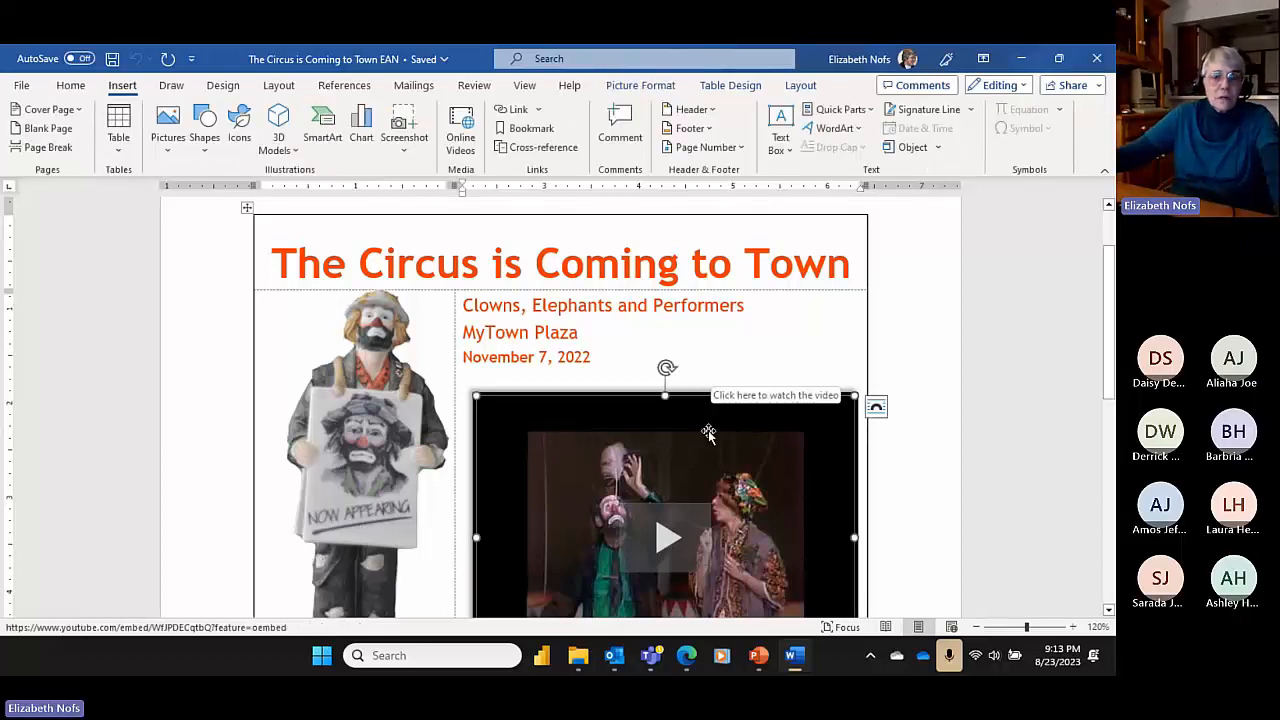
scroll(700, 420, down, 5)
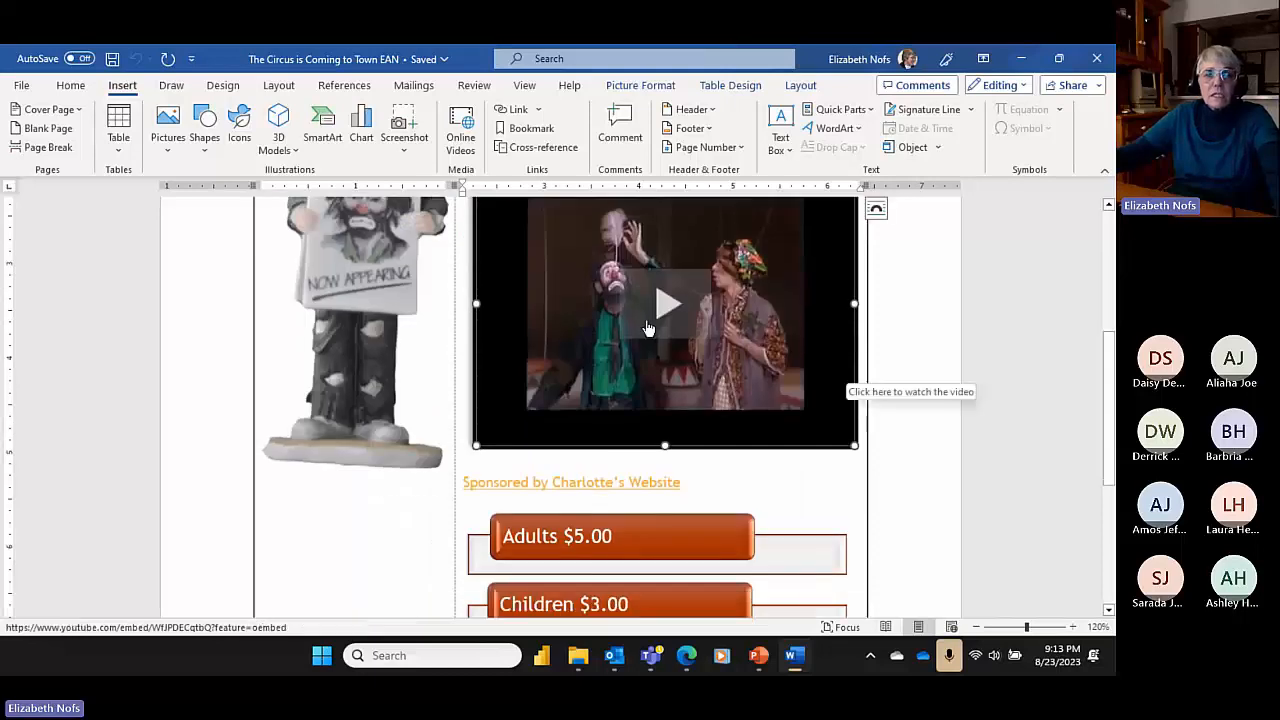
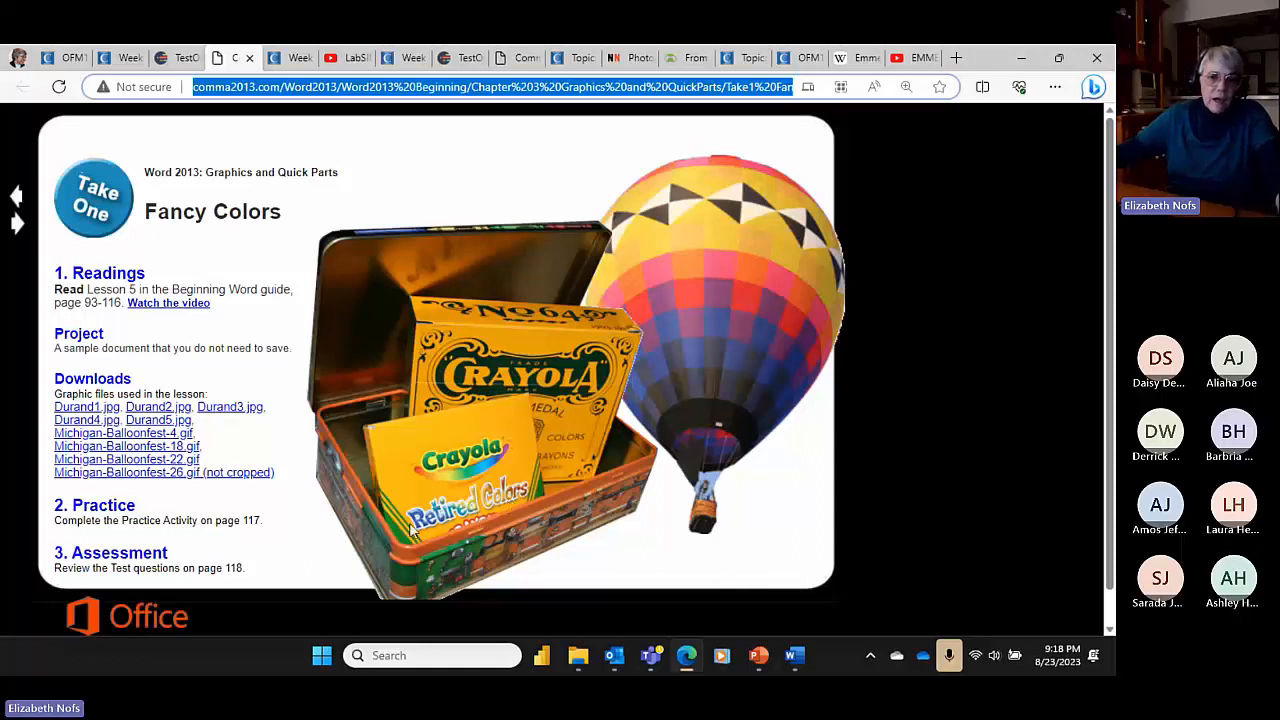
- Advance the Fancy Colors lesson in the web browser to its Beginning Word Objectives and Menu Maps page
click(16, 224)
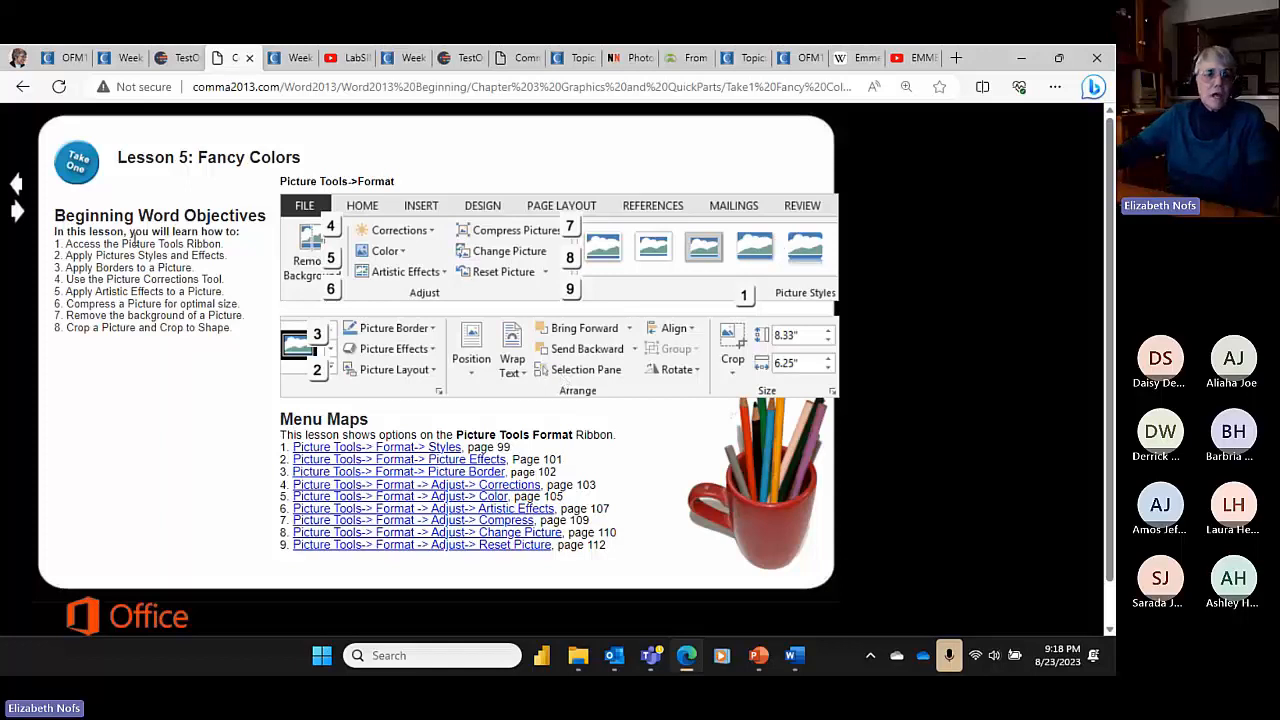
- Switch from the browser to the blank Word document at full size and insert a table with three columns and three rows
click(24, 90)
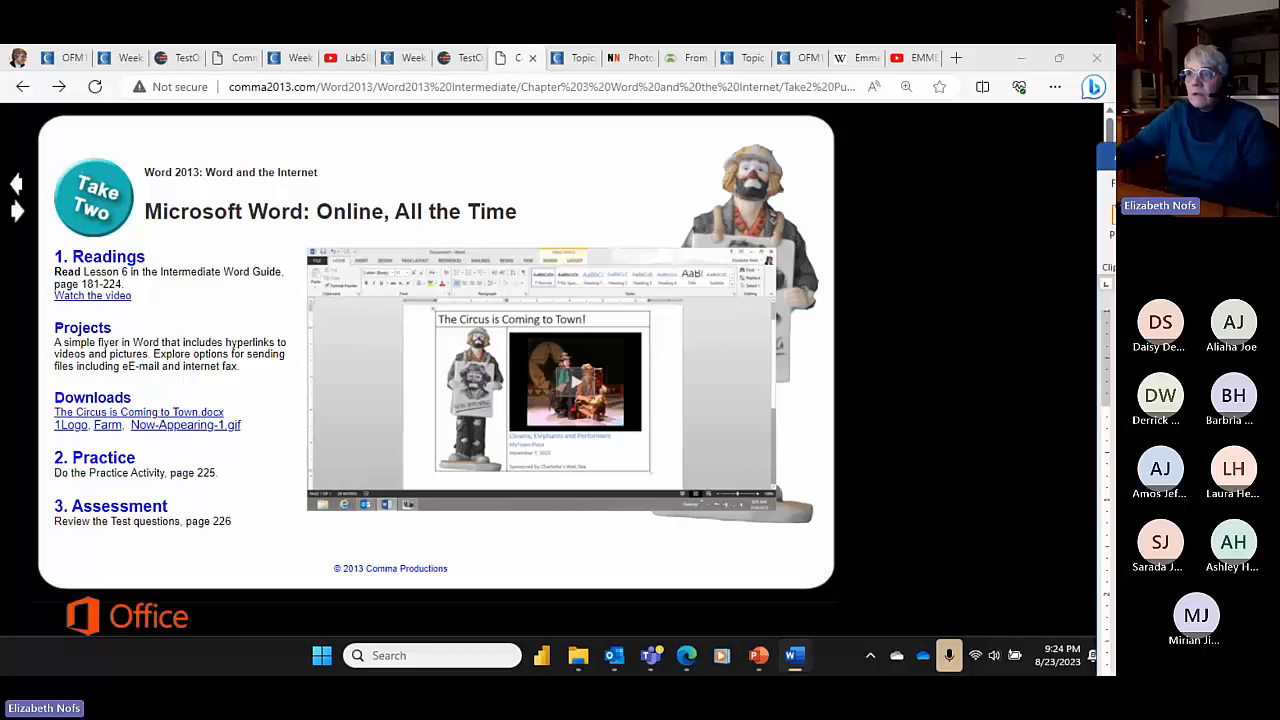
drag(1110, 285, 233, 44)
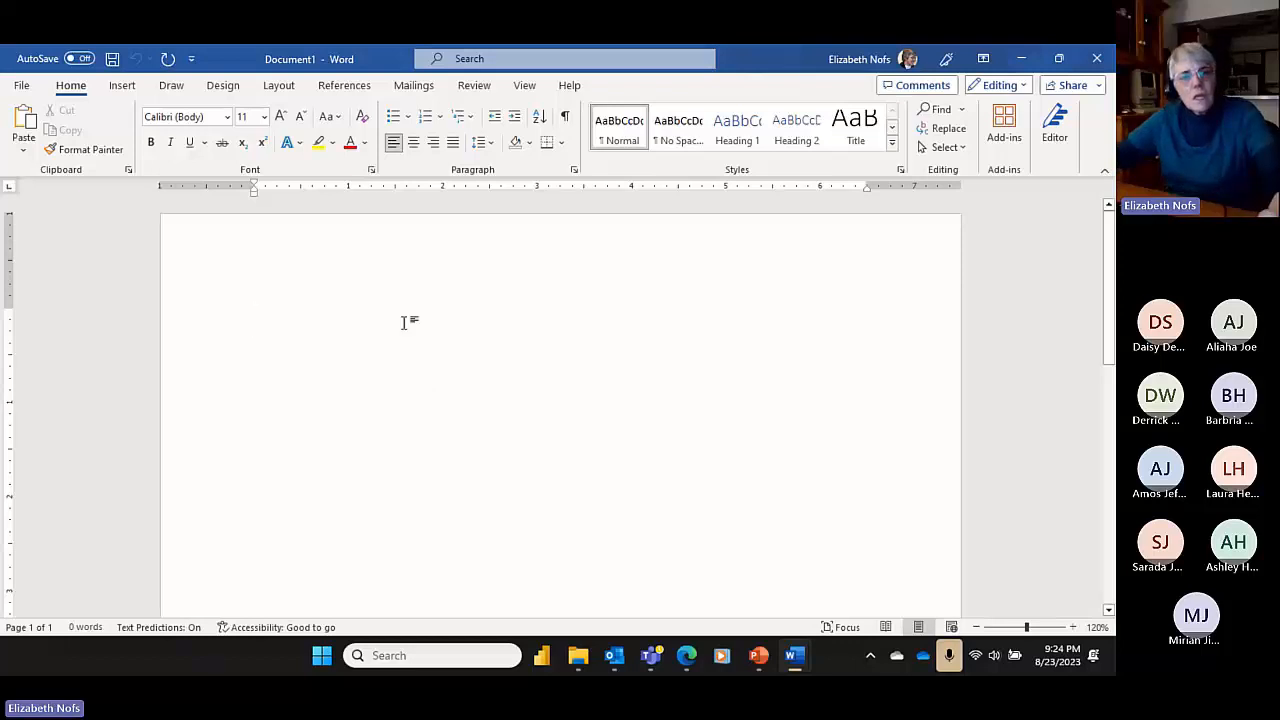
click(120, 87)
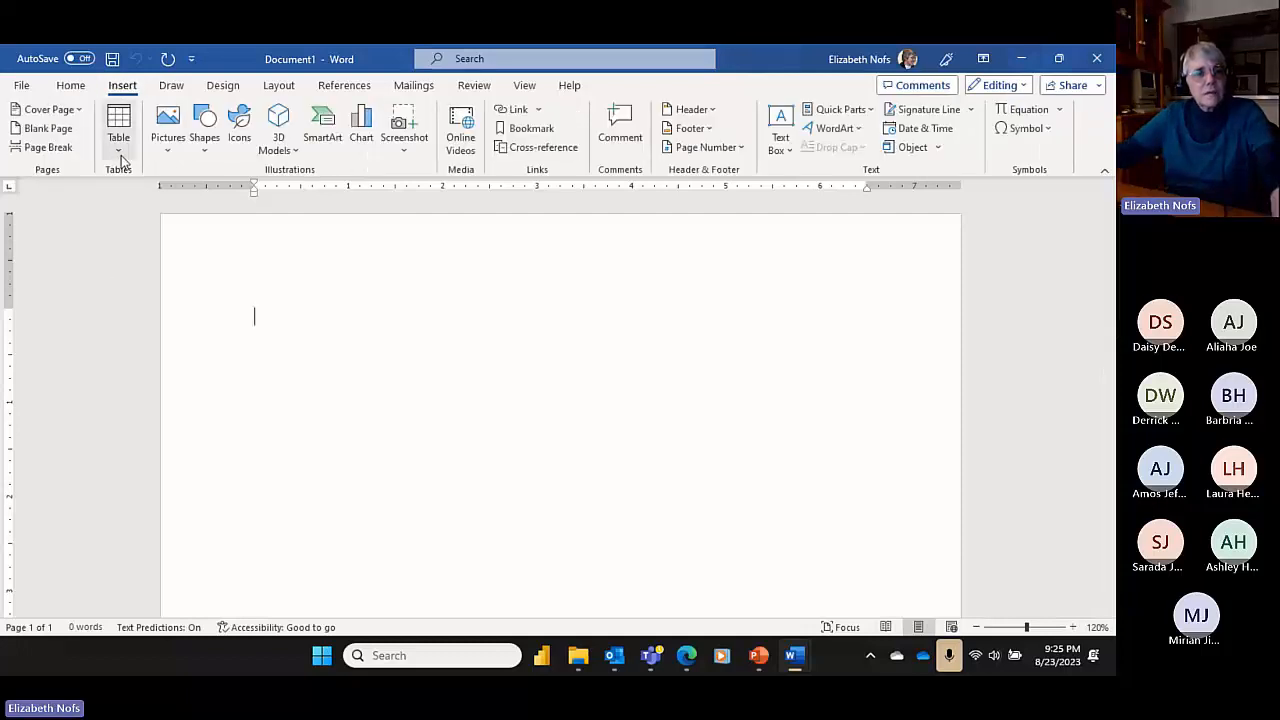
click(119, 150)
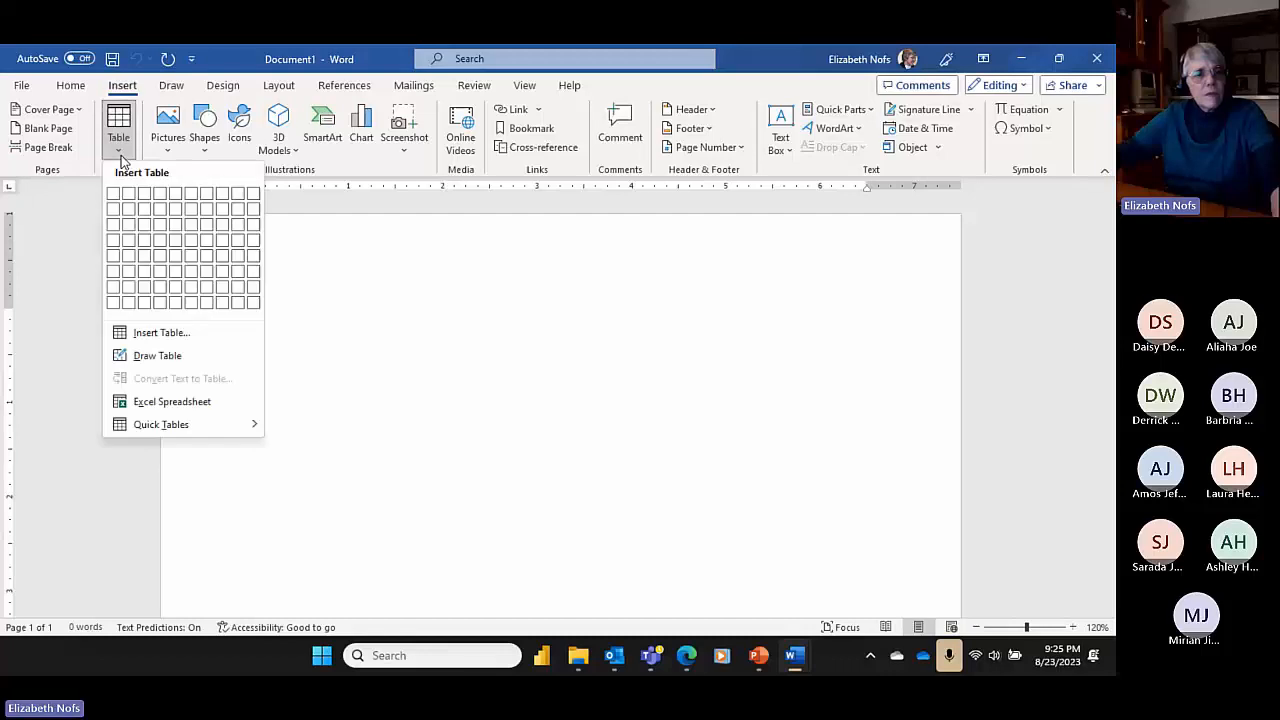
click(145, 227)
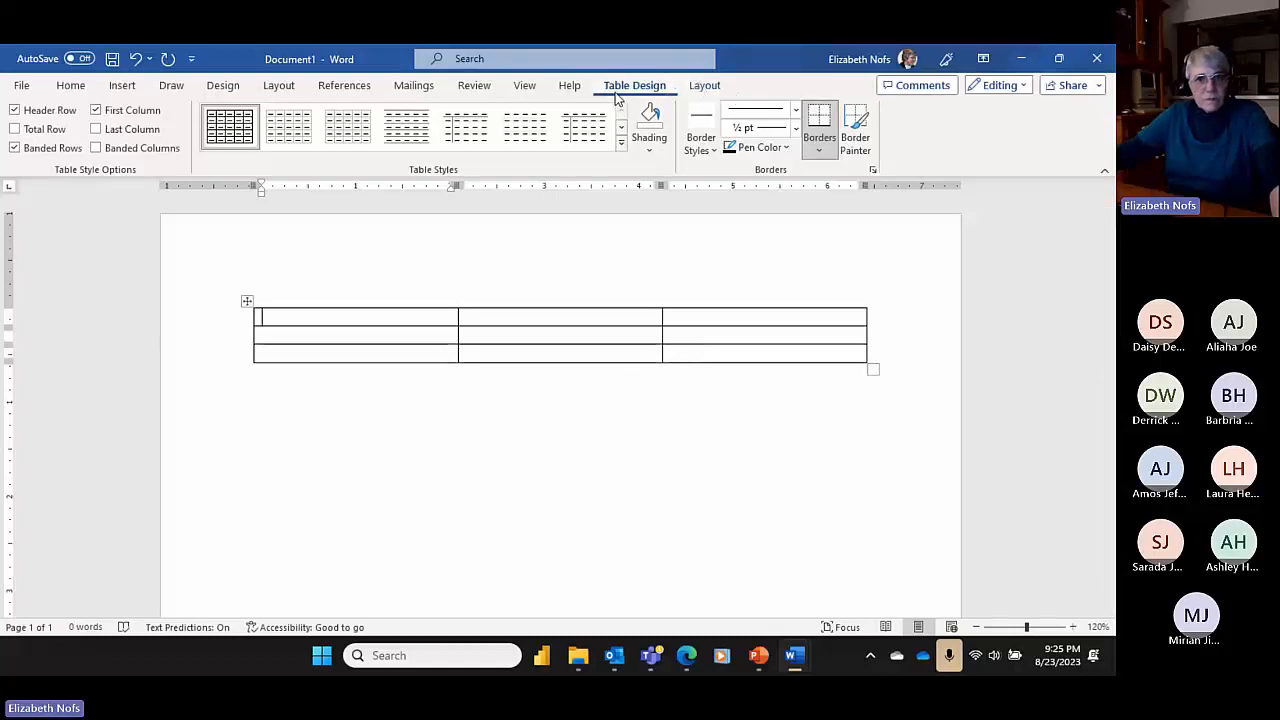
- Review the table layout commands, including the options for deleting cells, columns, rows or the whole table
click(706, 86)
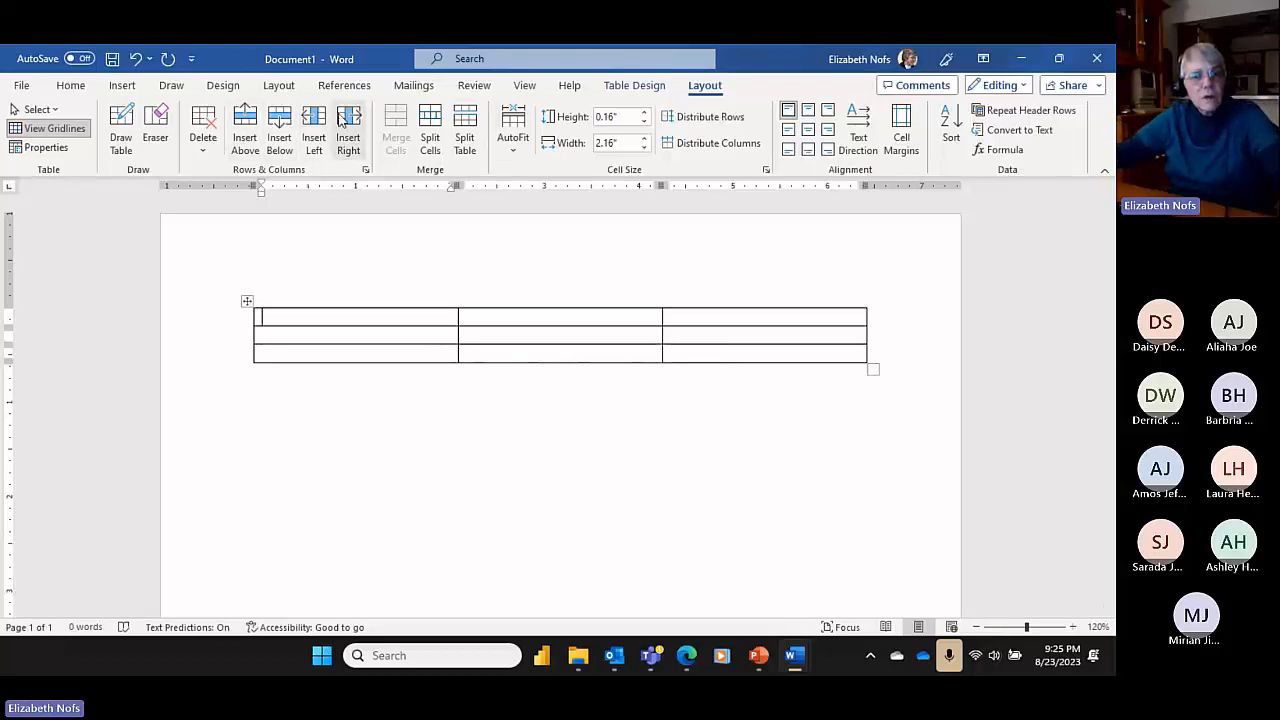
click(203, 140)
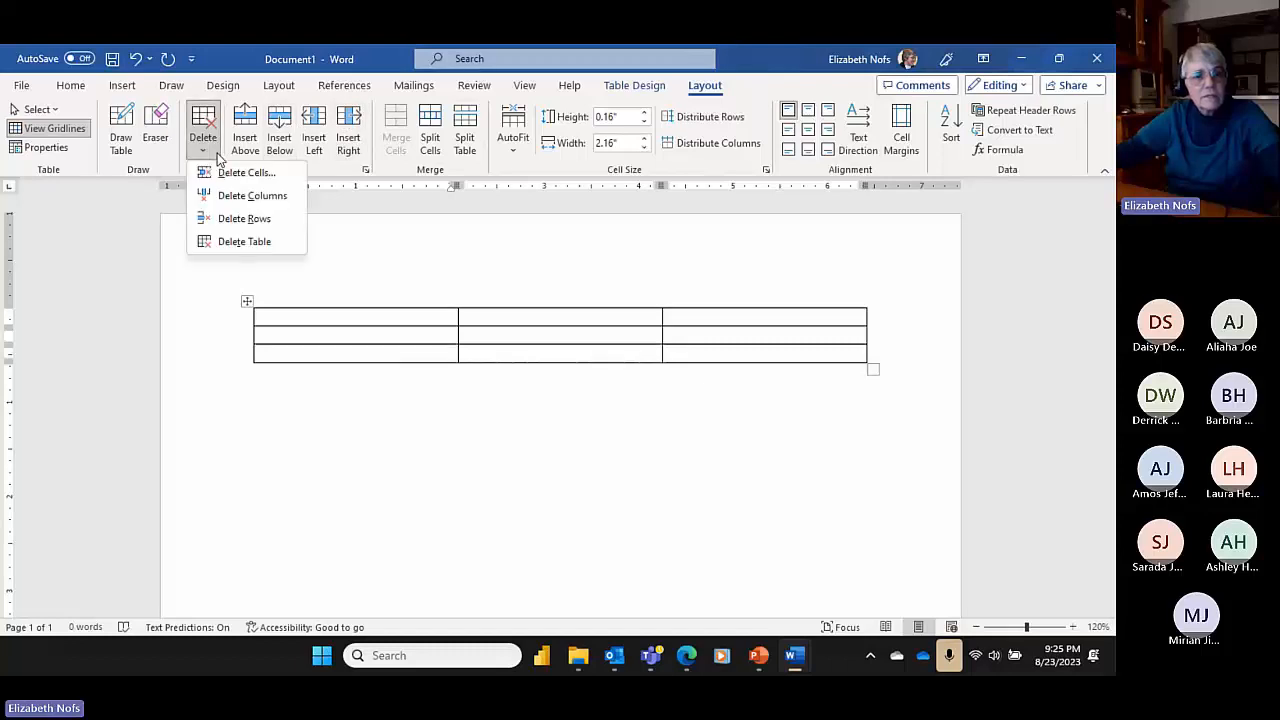
click(212, 152)
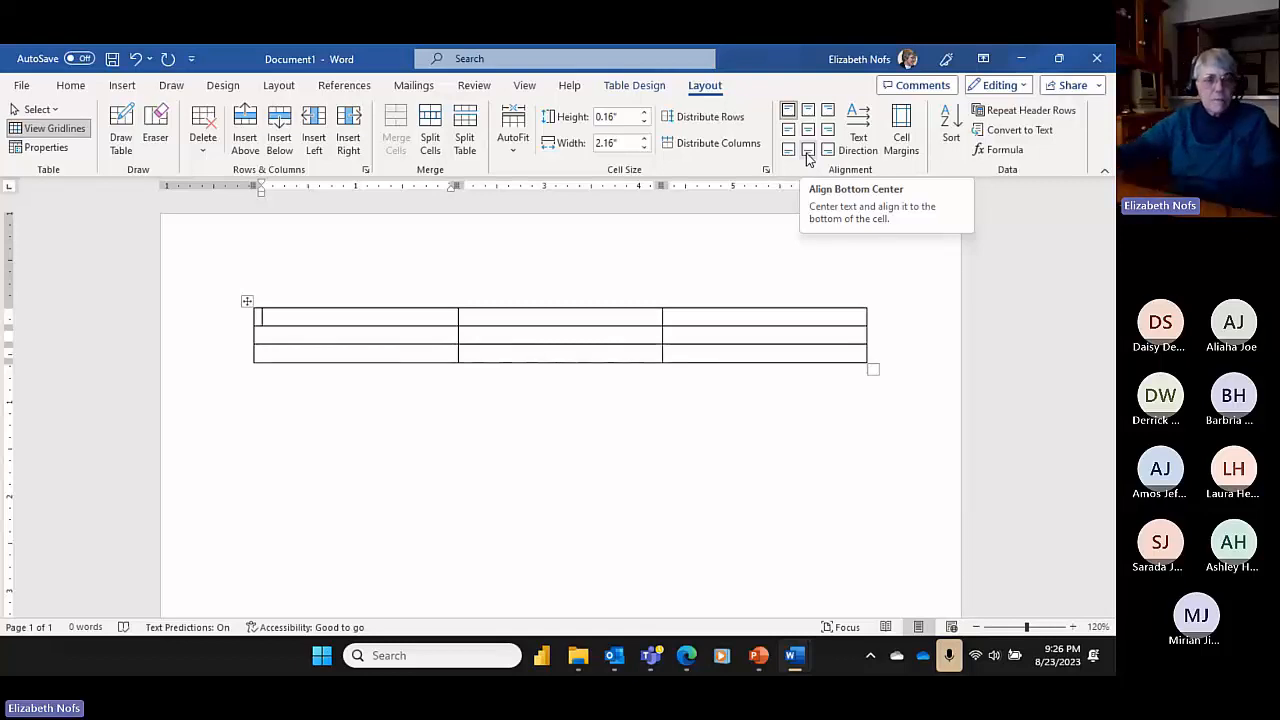
- Select the table's rows one at a time, followed by each of its three columns
click(200, 332)
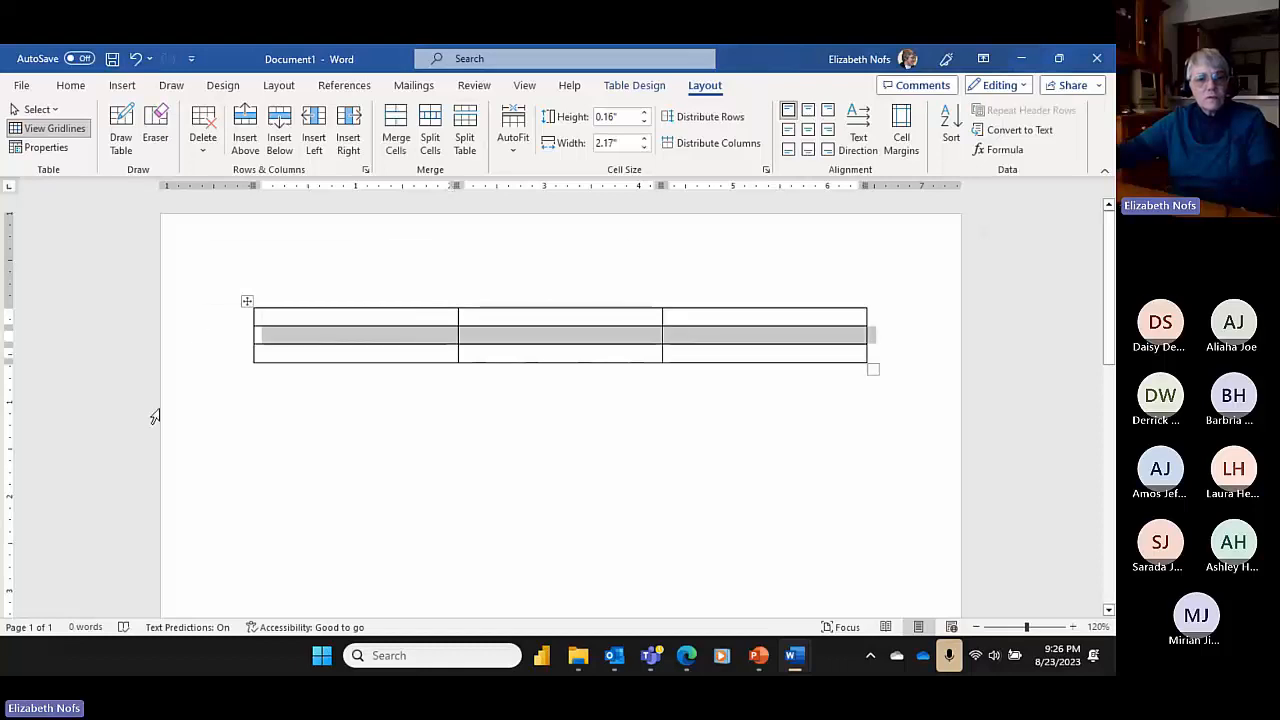
click(194, 319)
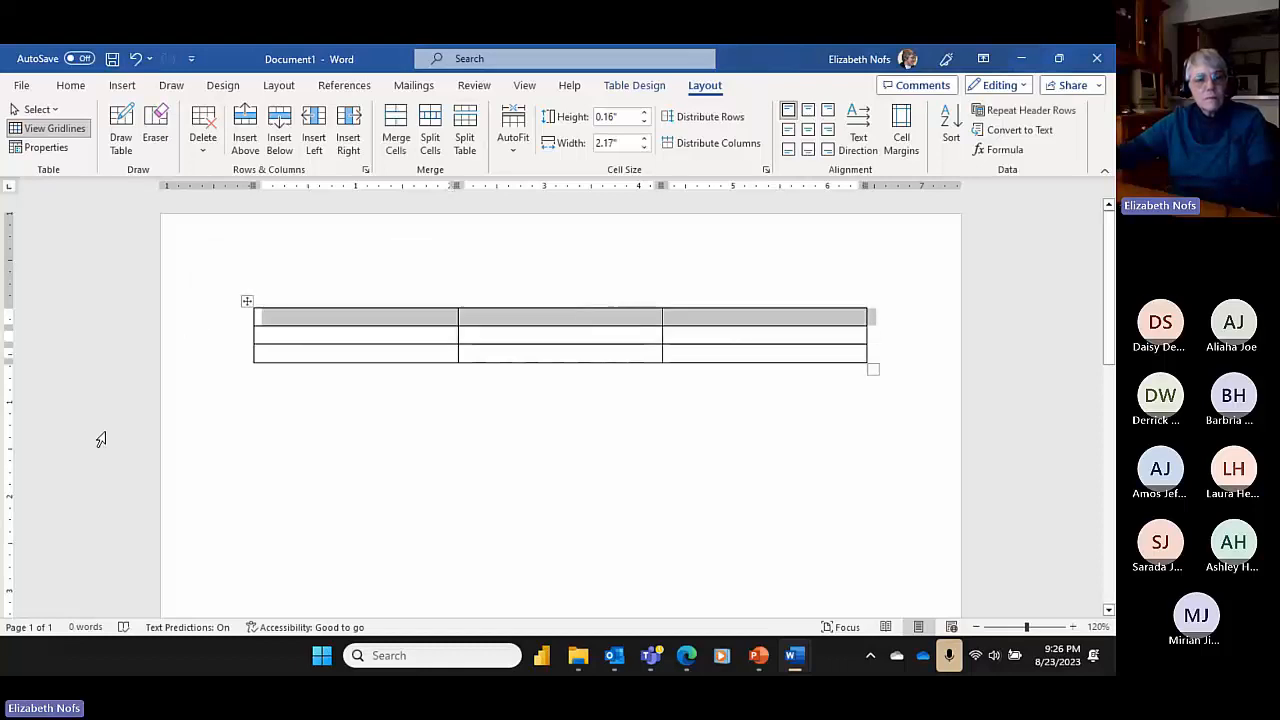
click(184, 339)
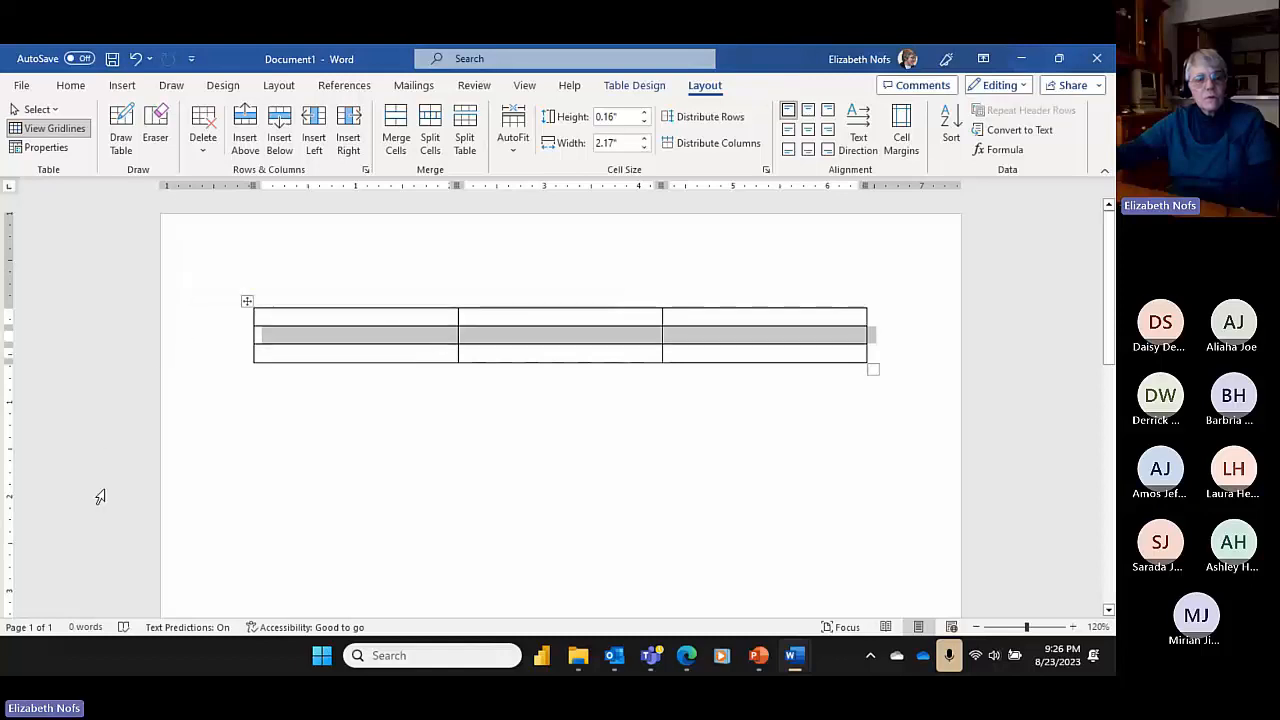
click(195, 354)
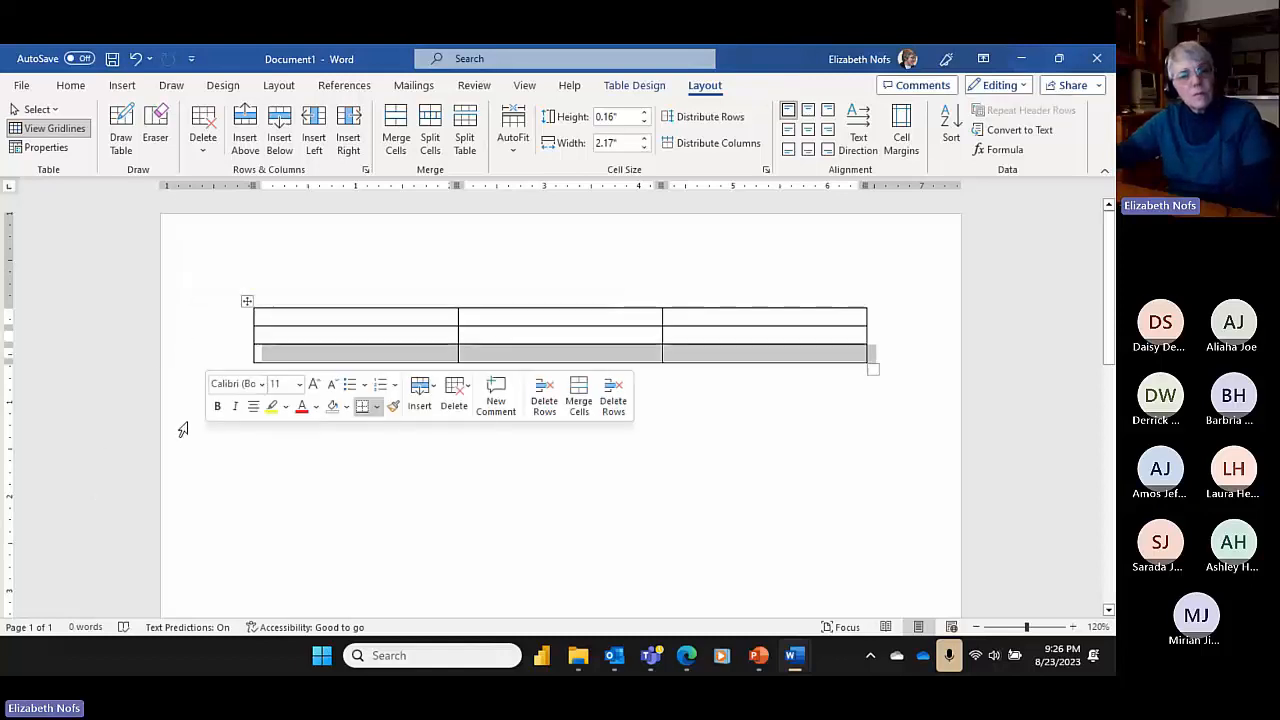
click(343, 292)
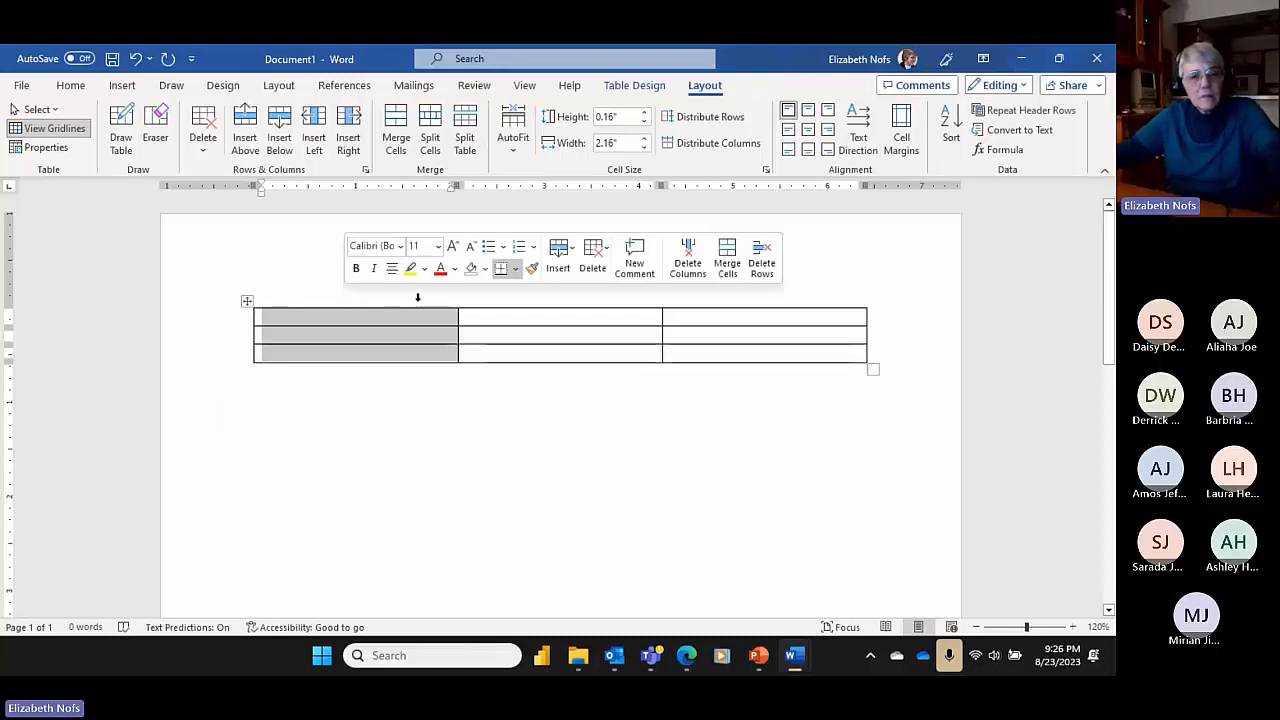
click(498, 297)
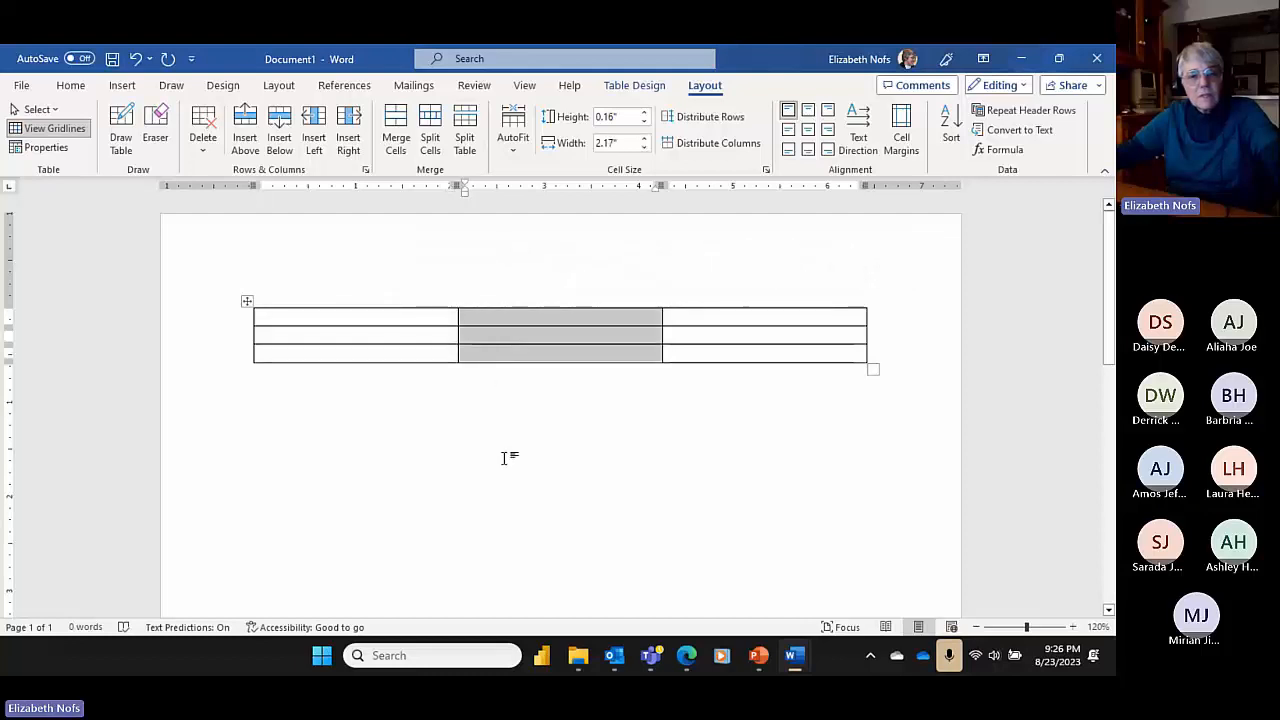
click(735, 289)
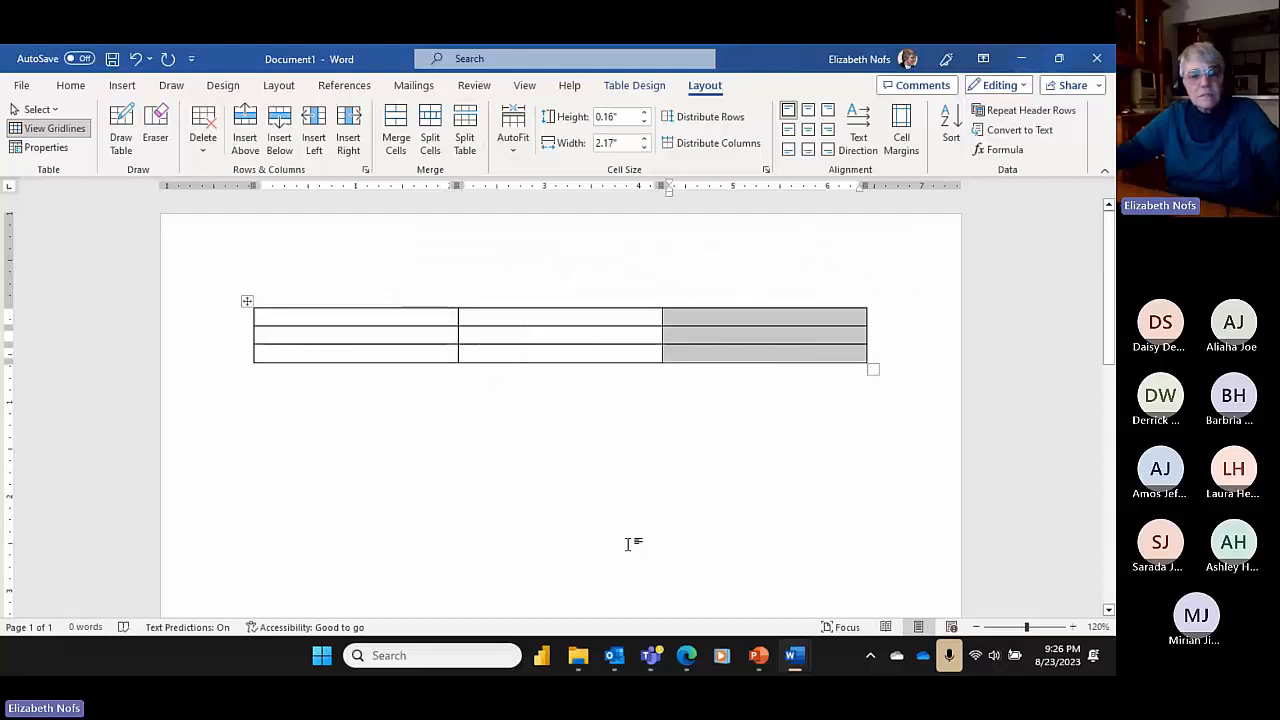
- Place the cursor in the table's first cell and select its whole row with the Select Row command
click(296, 315)
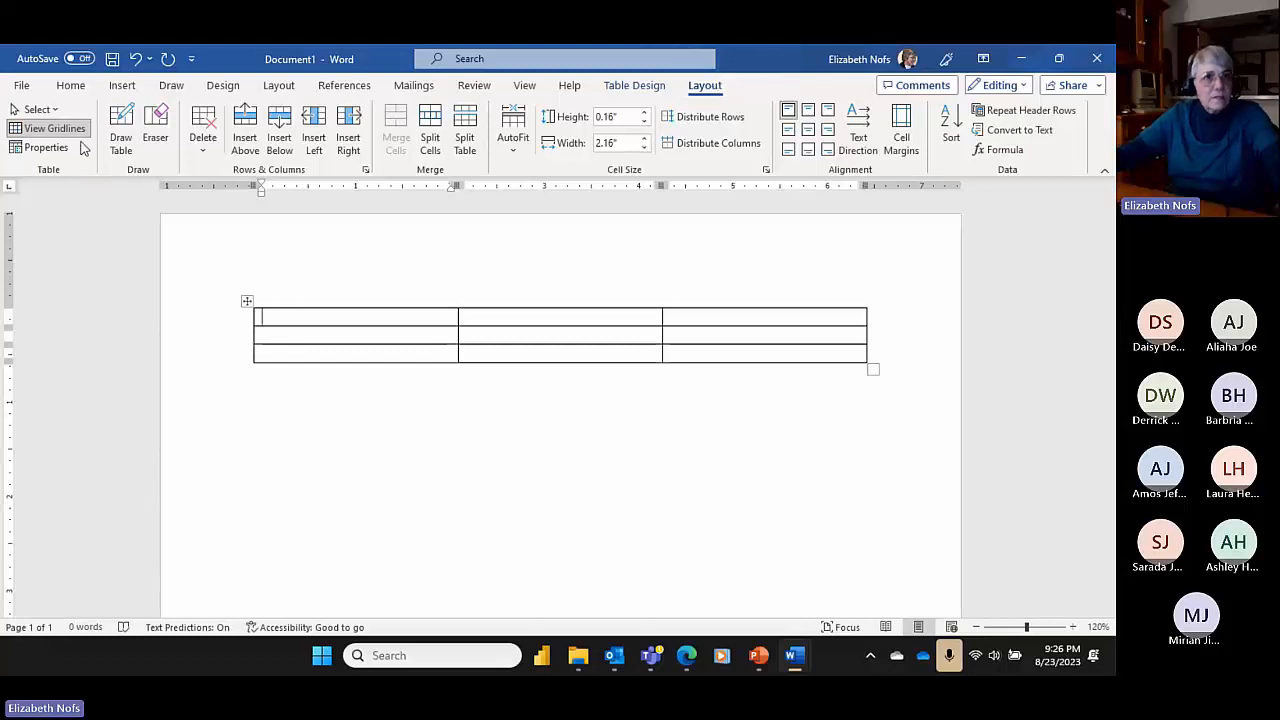
click(55, 110)
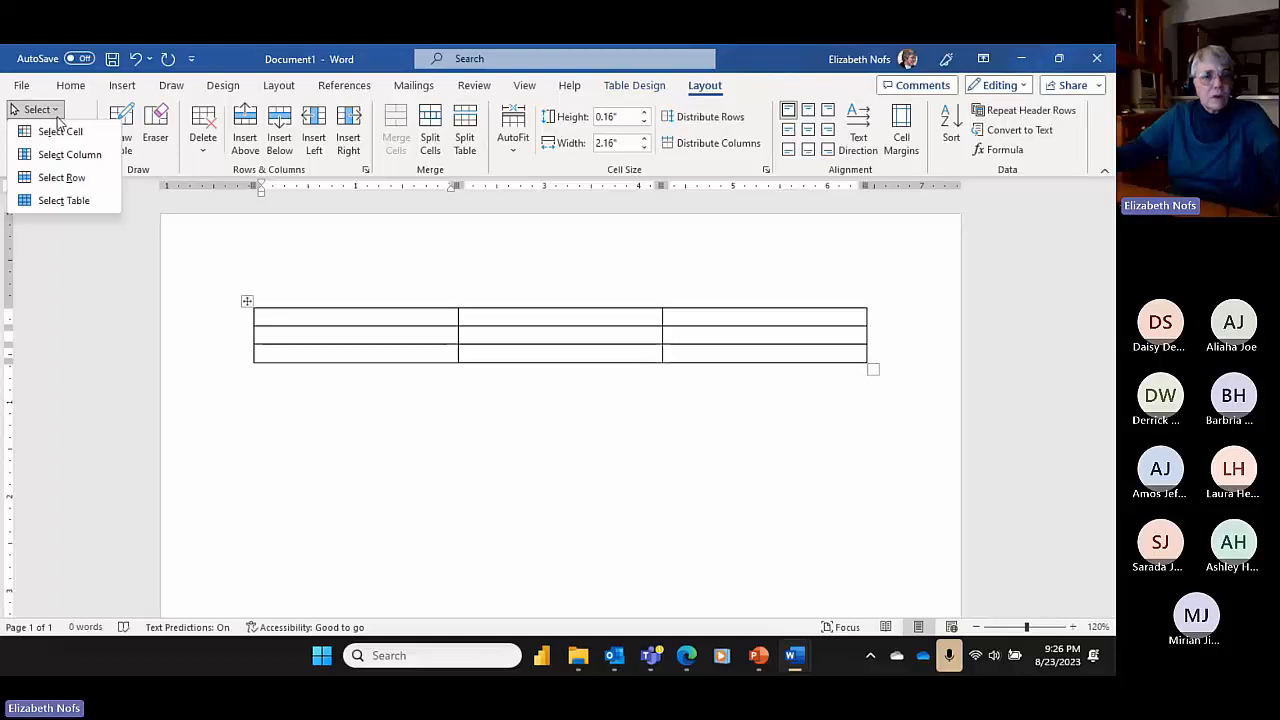
click(60, 177)
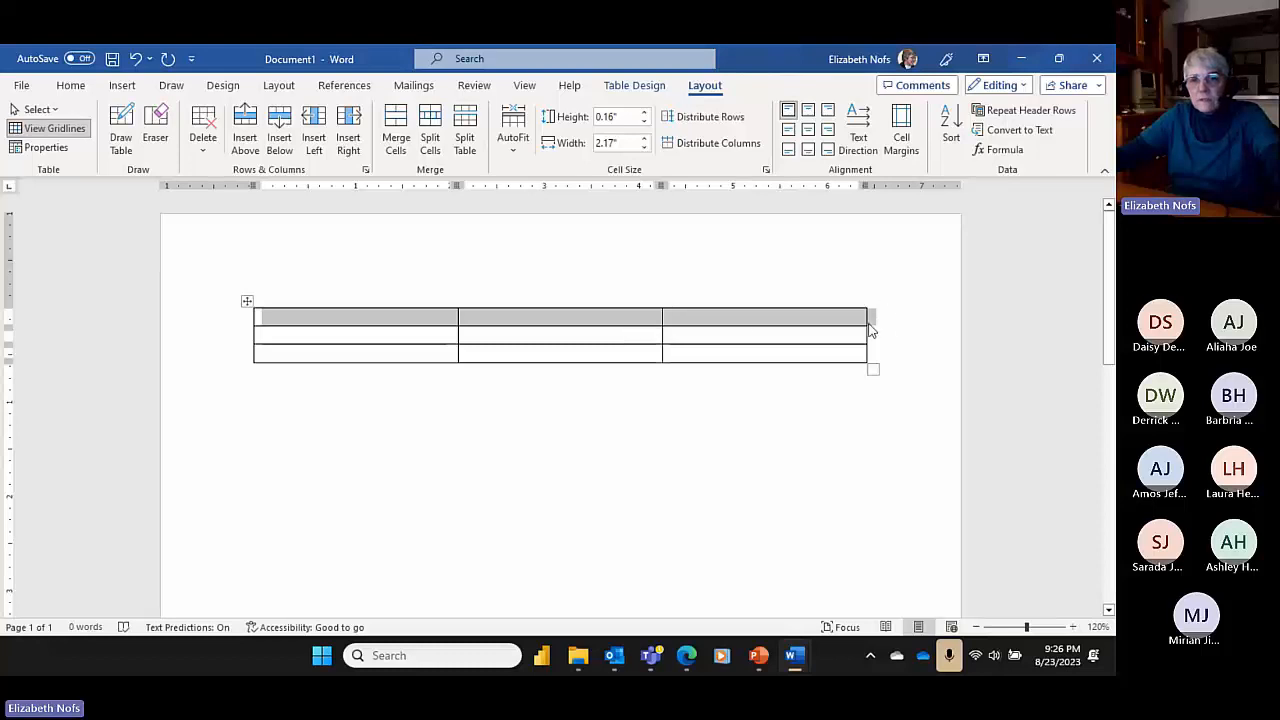
- Show the formatting marks to view the end-of-cell and end-of-row markers, and hide them again
click(71, 88)
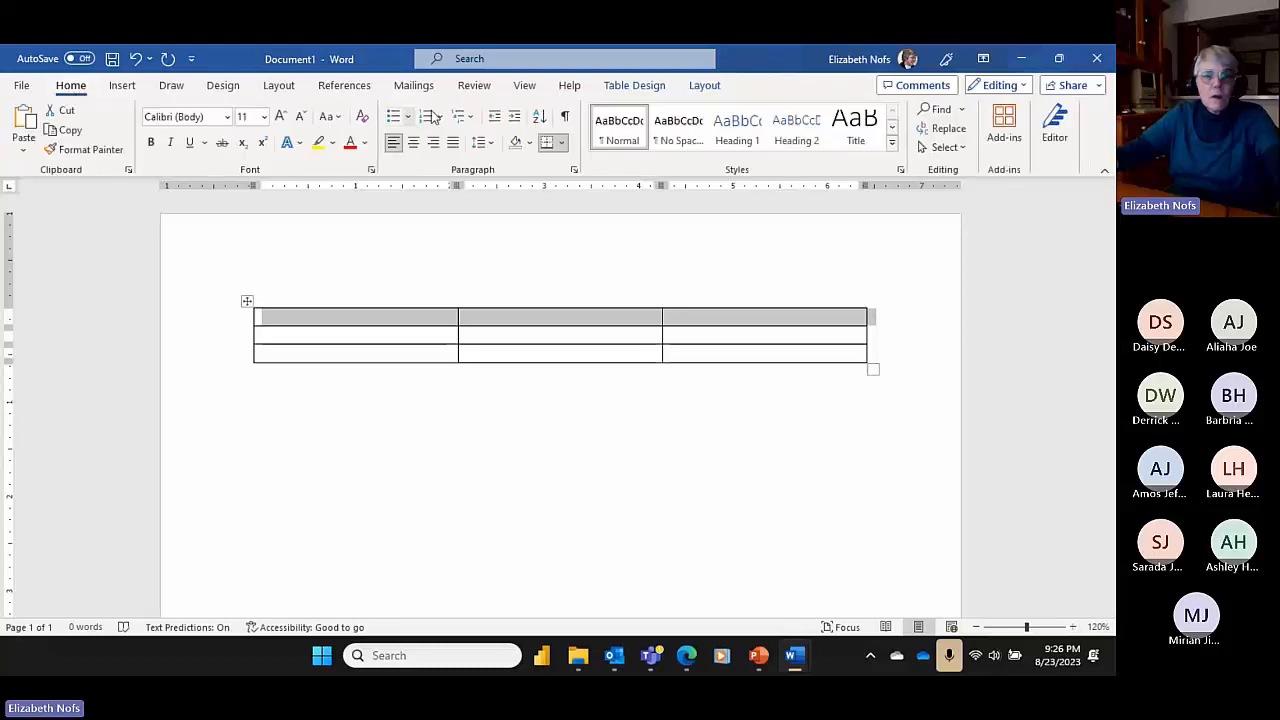
click(566, 117)
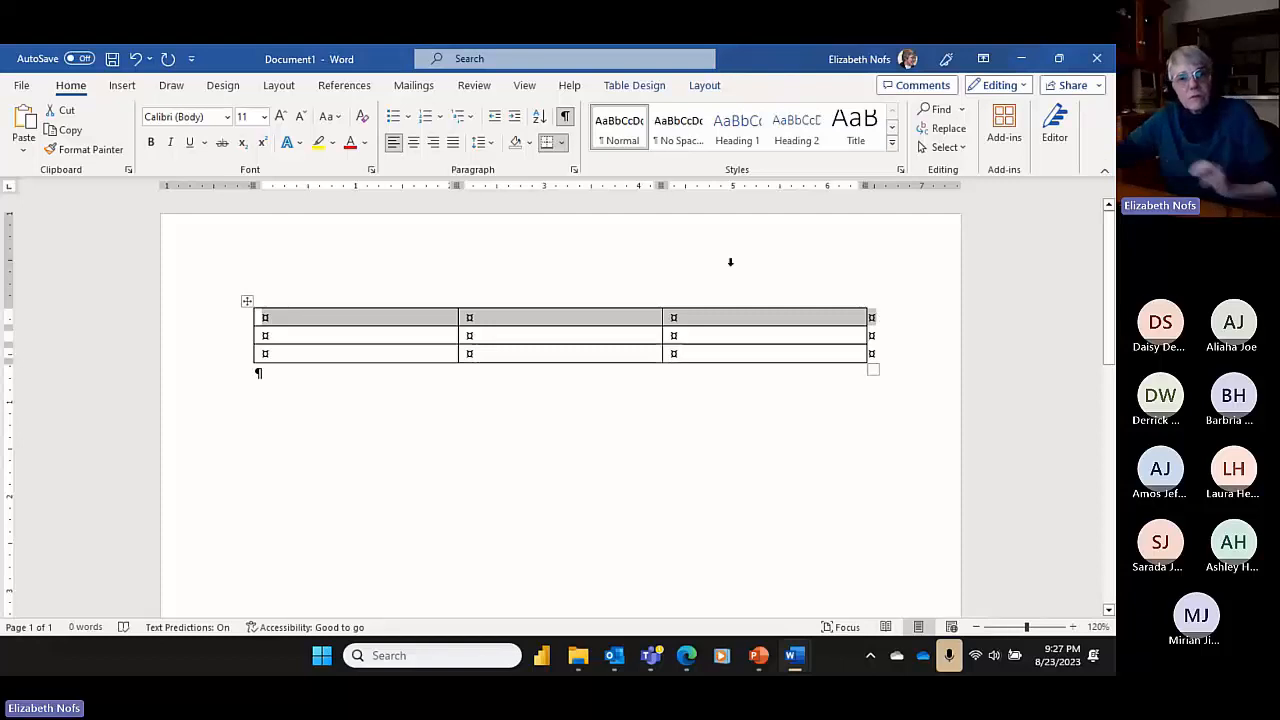
click(566, 116)
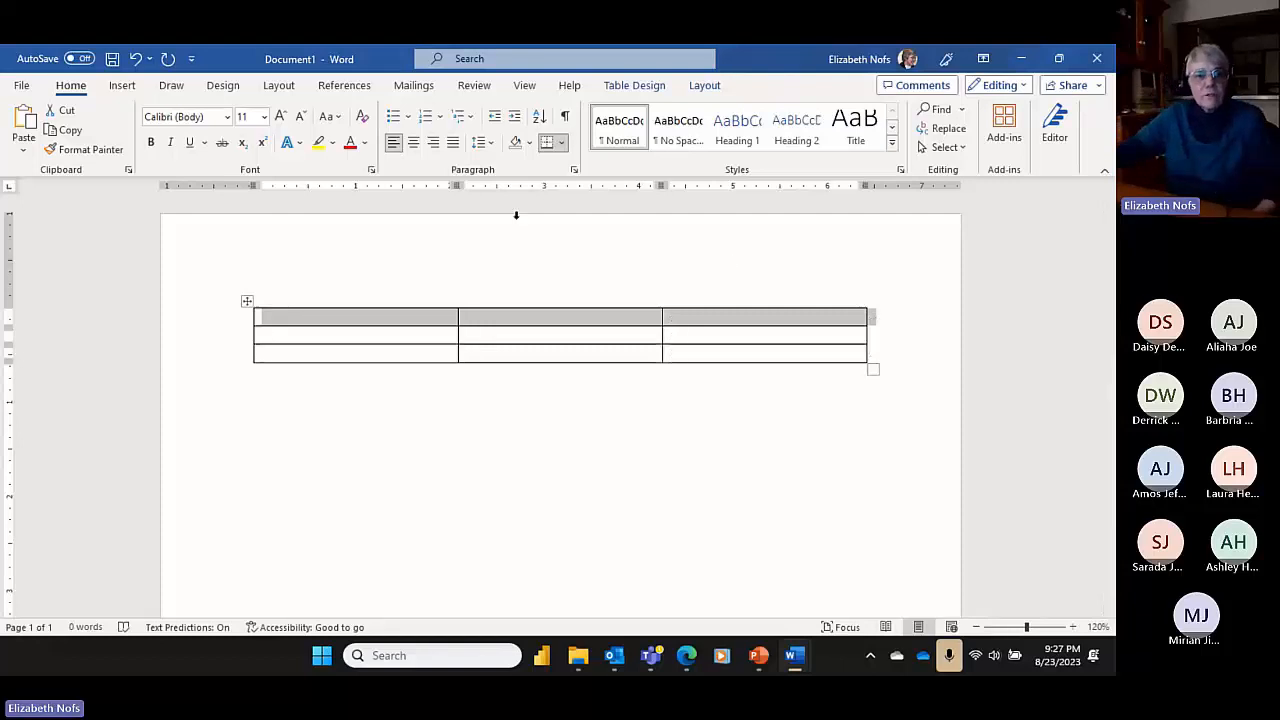
- Merge the three cells of the selected top row into a single cell
click(724, 93)
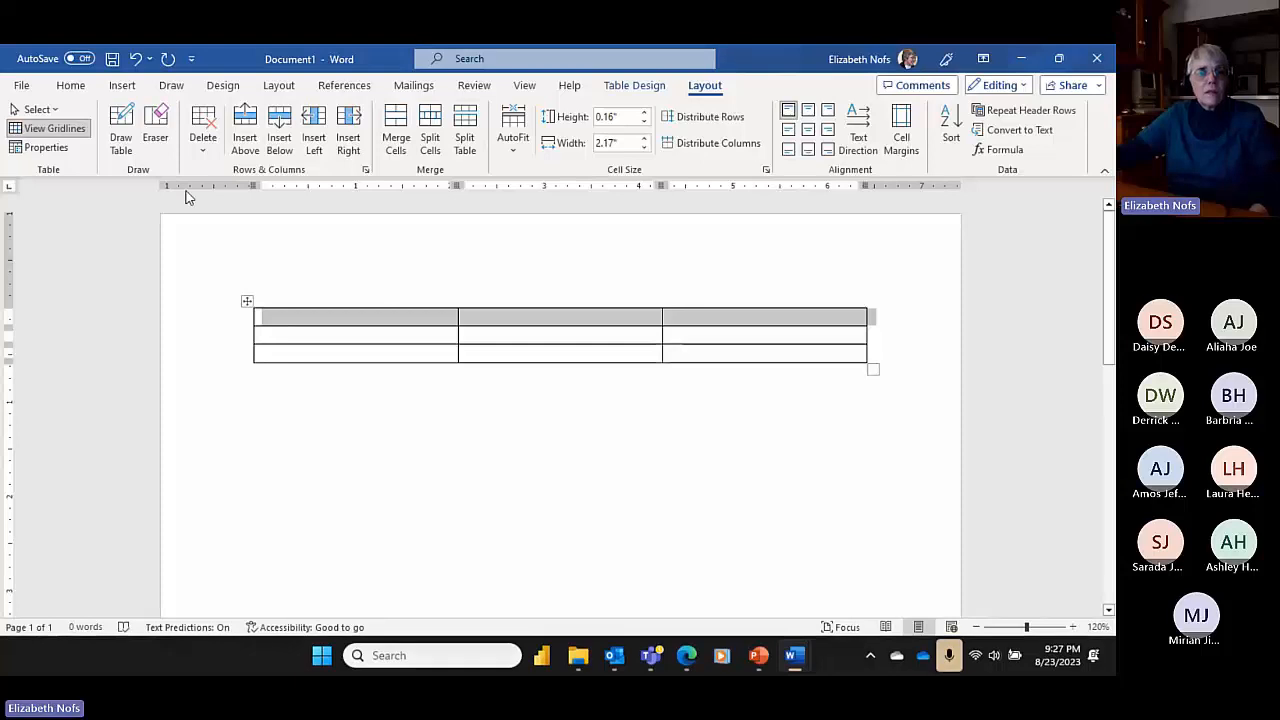
click(50, 130)
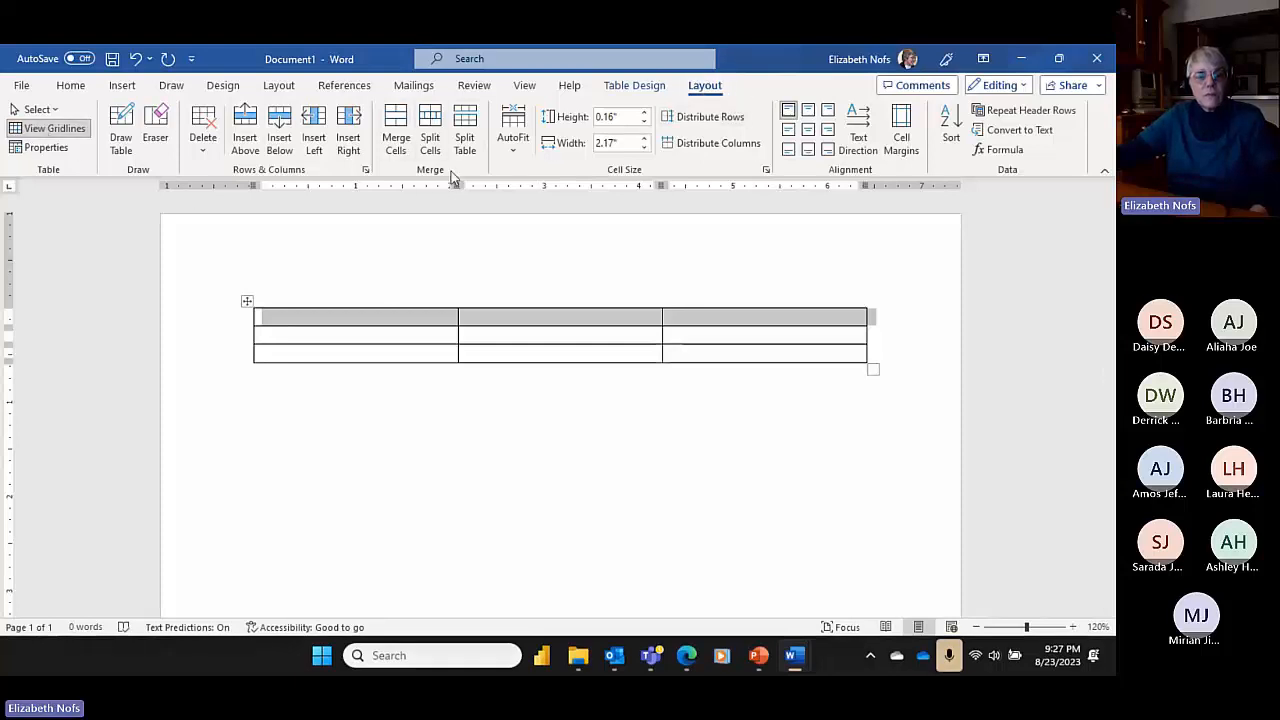
click(395, 133)
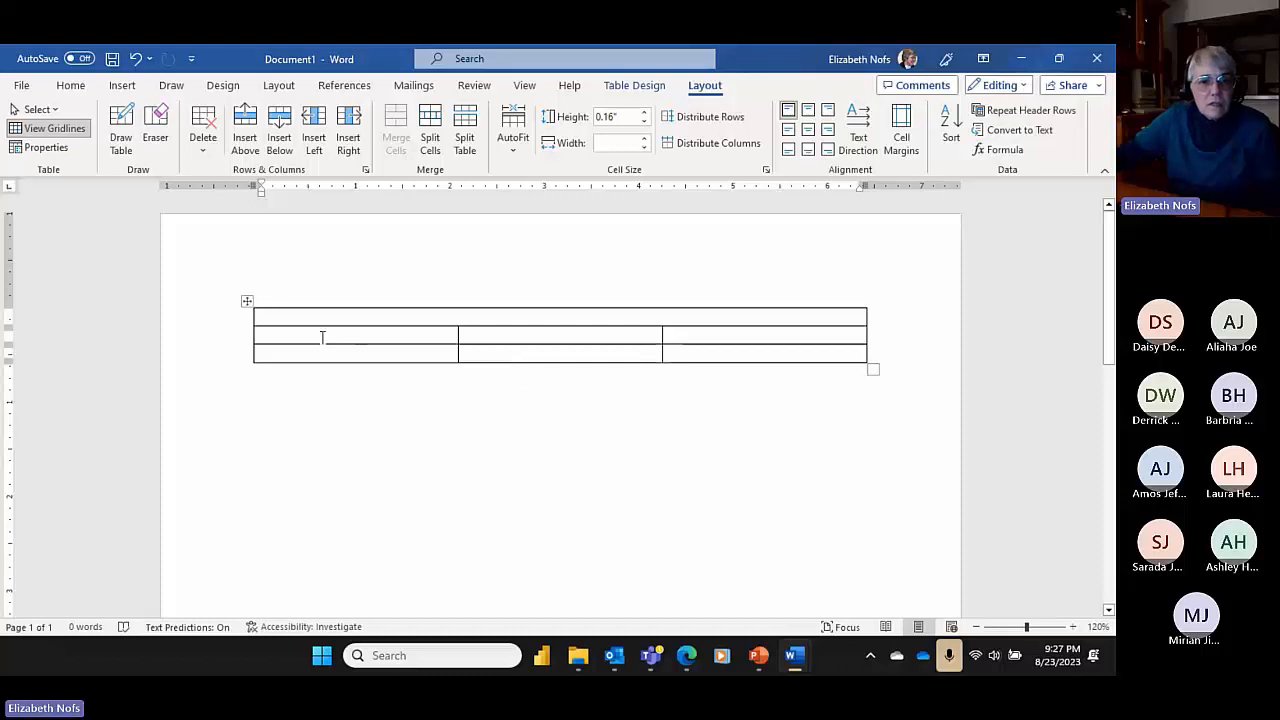
- Merge the two first-column cells below the top row into one tall cell
drag(322, 337, 317, 357)
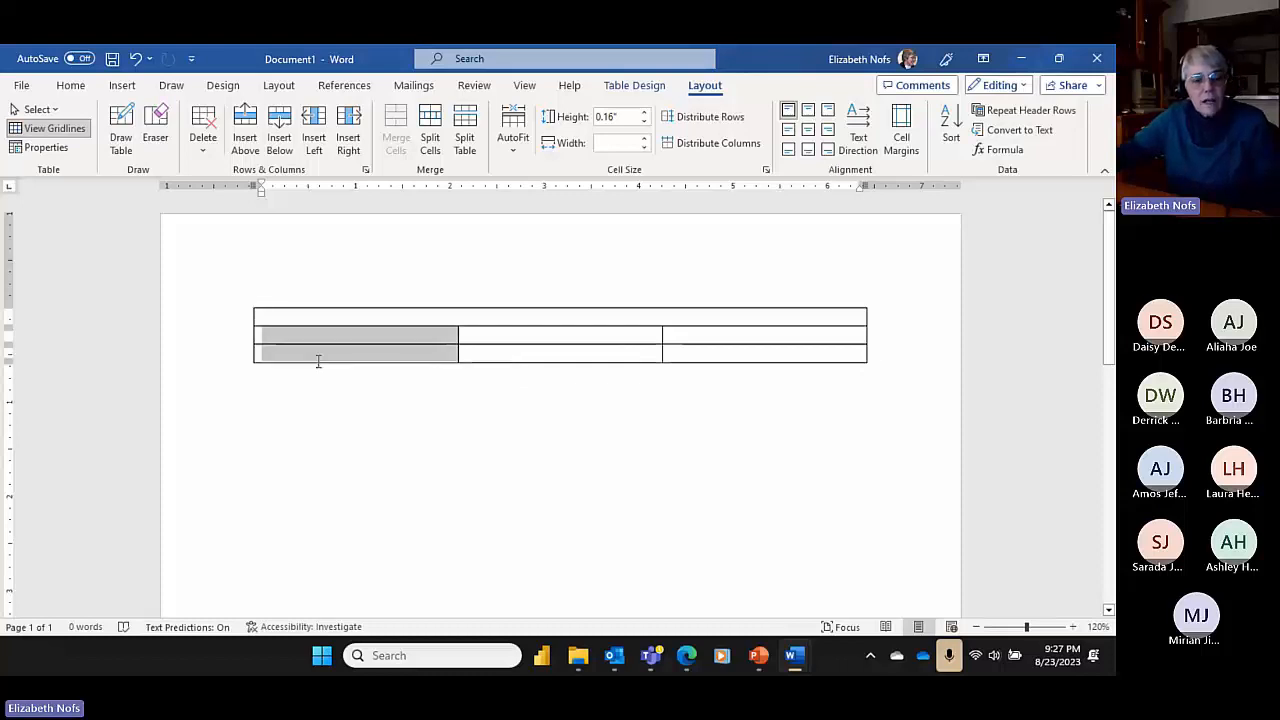
drag(318, 361, 317, 361)
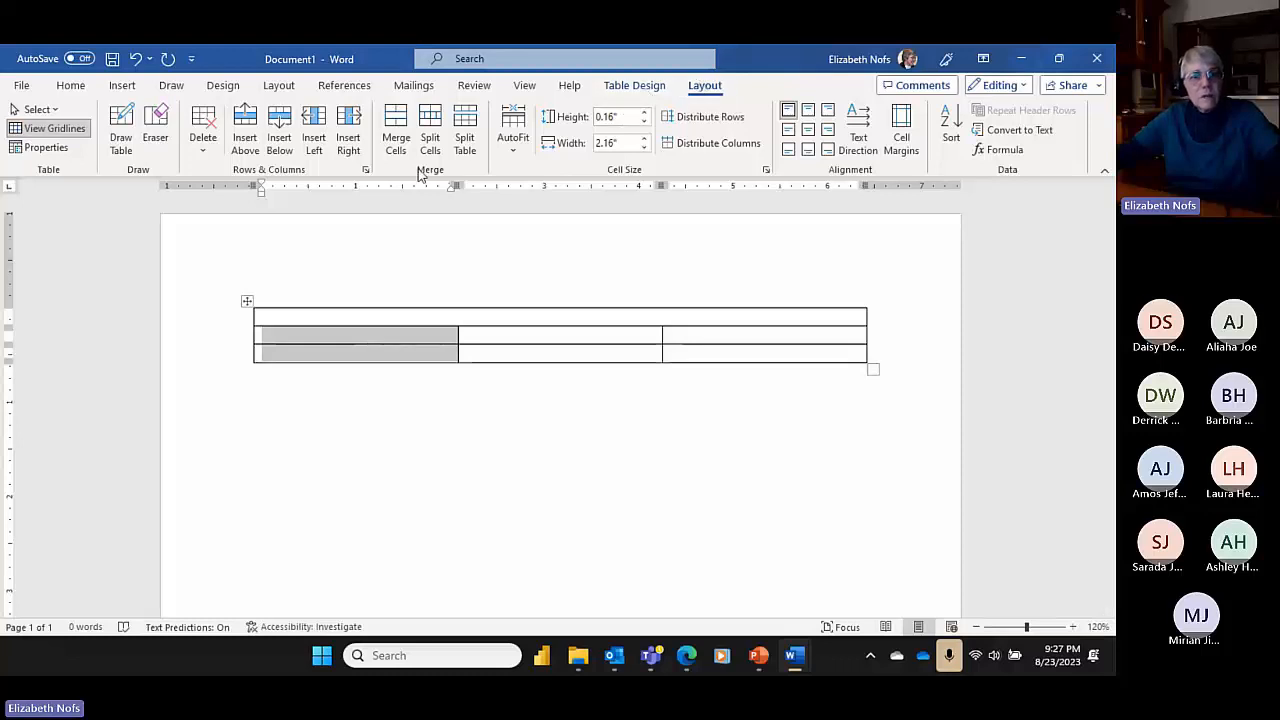
click(396, 132)
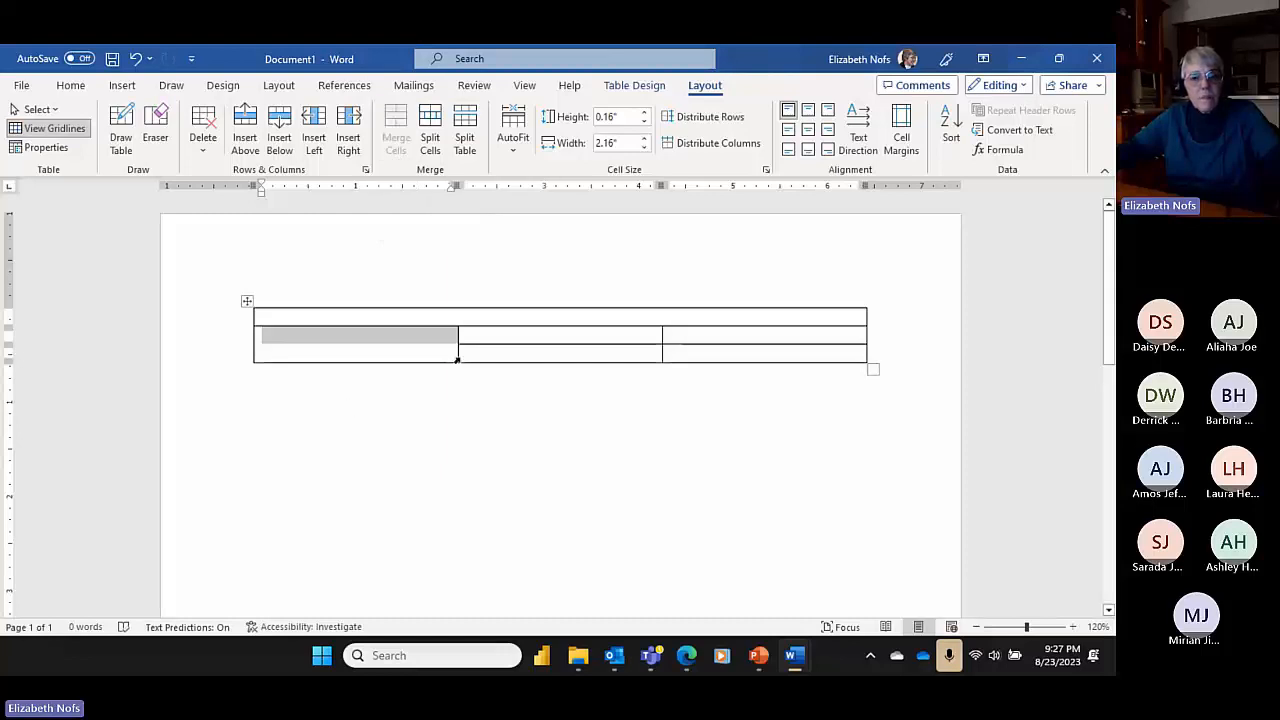
- Merge the second and third column cells into one wide cell in the middle row and another in the bottom row
drag(553, 336, 710, 340)
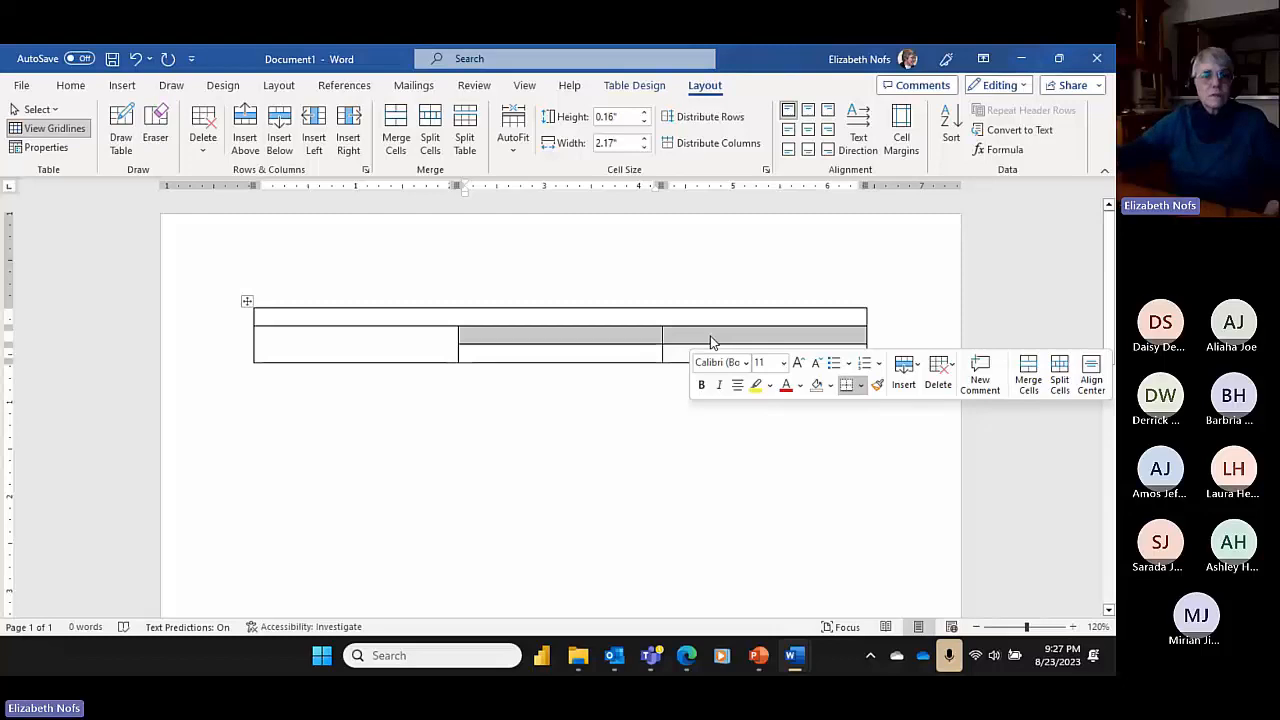
click(384, 150)
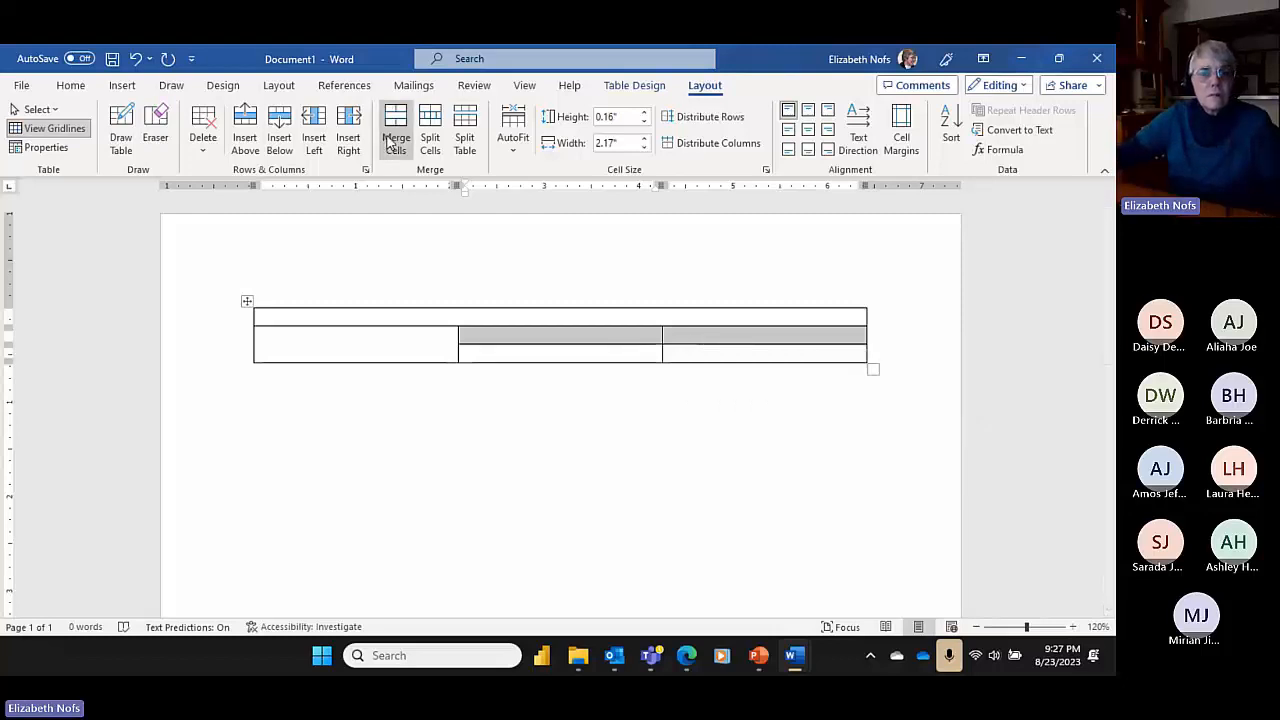
drag(564, 355, 704, 346)
click(396, 137)
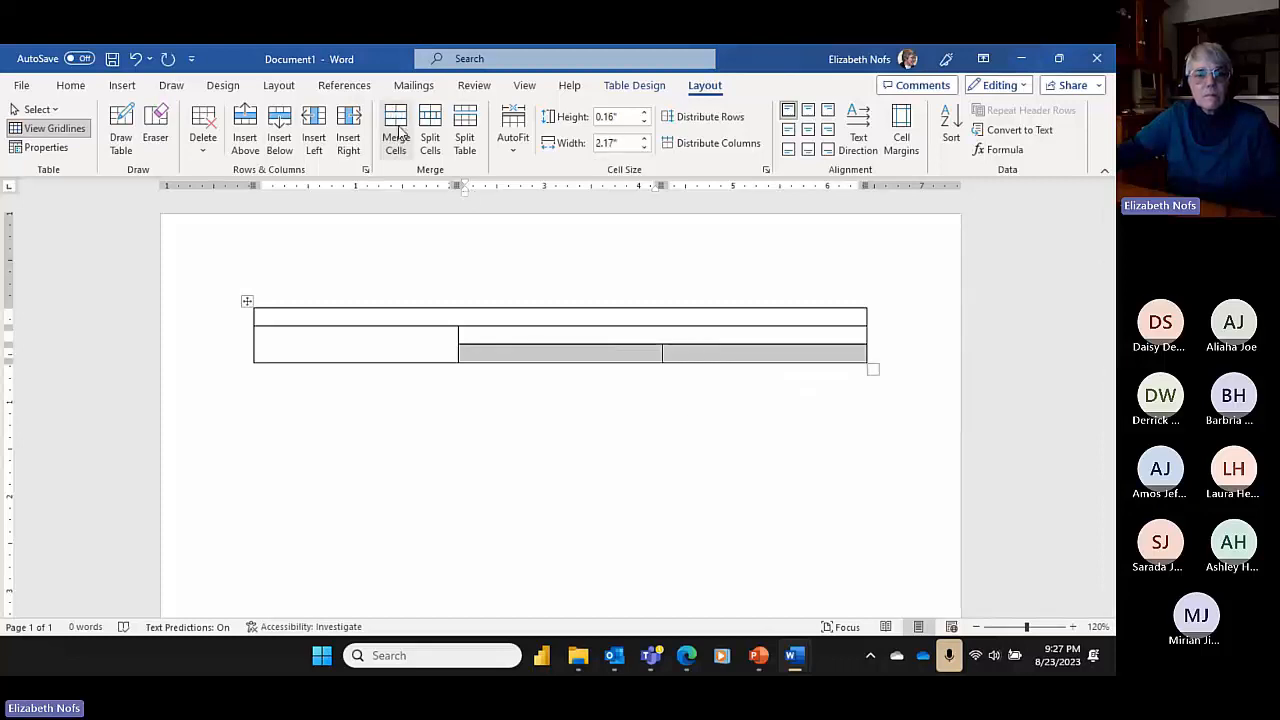
click(539, 332)
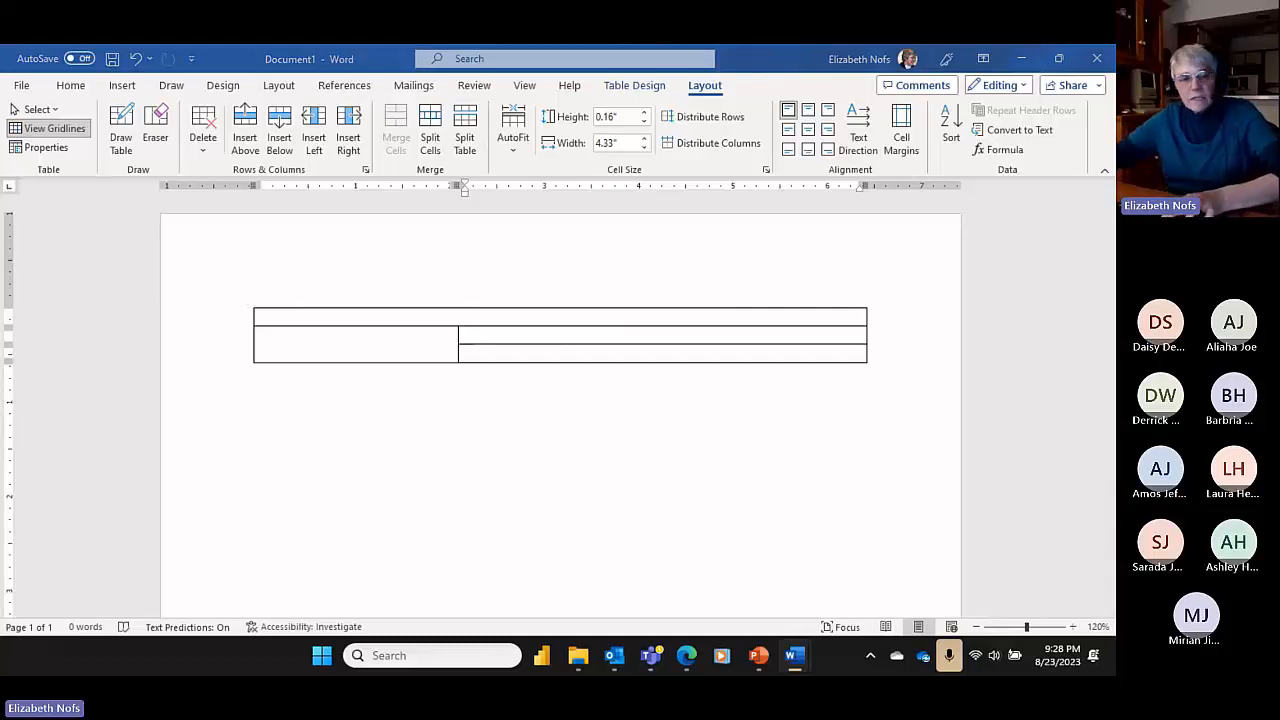
- Paste The Circus is Coming to Town as text only into the merged top cell and place the cursor in the wide cell below
click(303, 316)
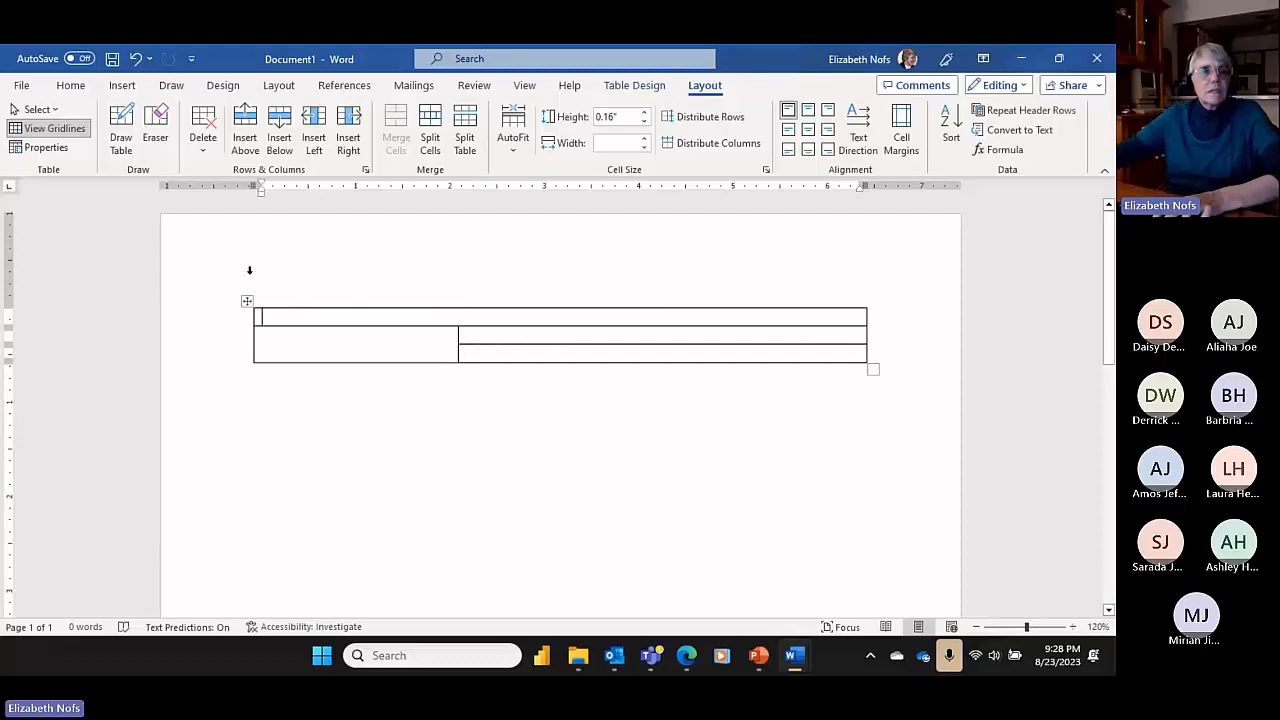
click(70, 85)
click(26, 150)
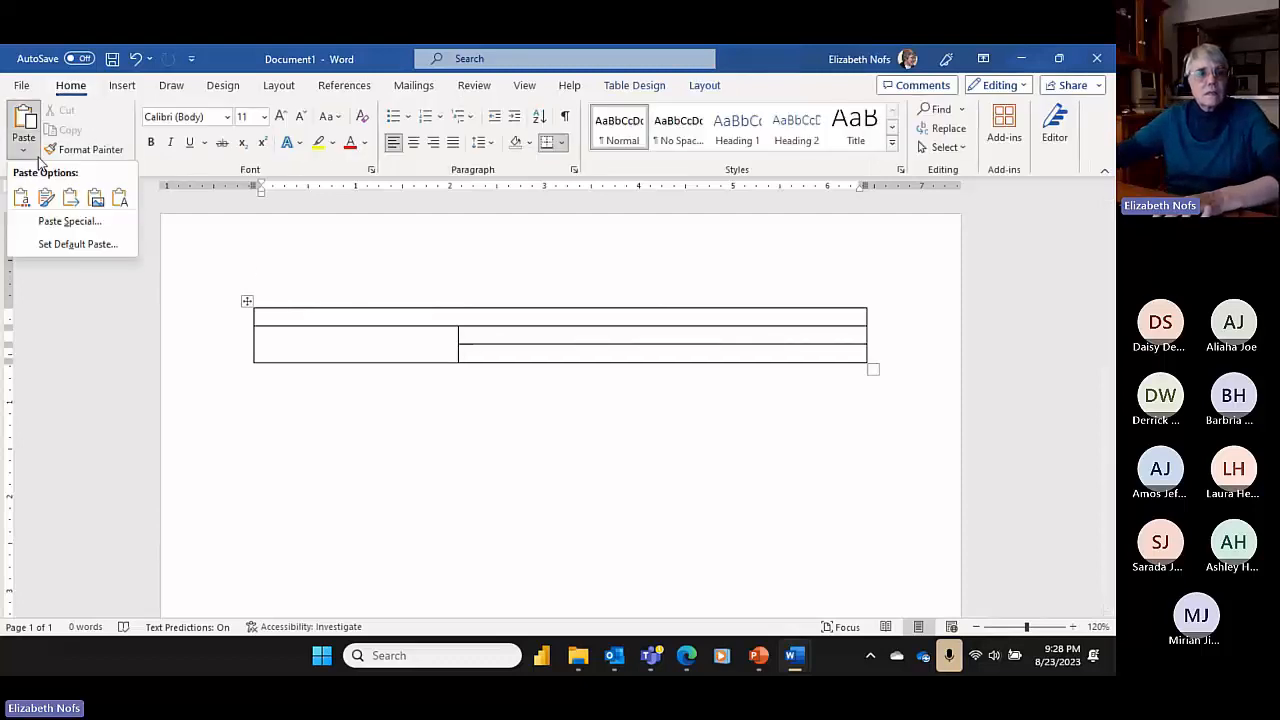
click(120, 197)
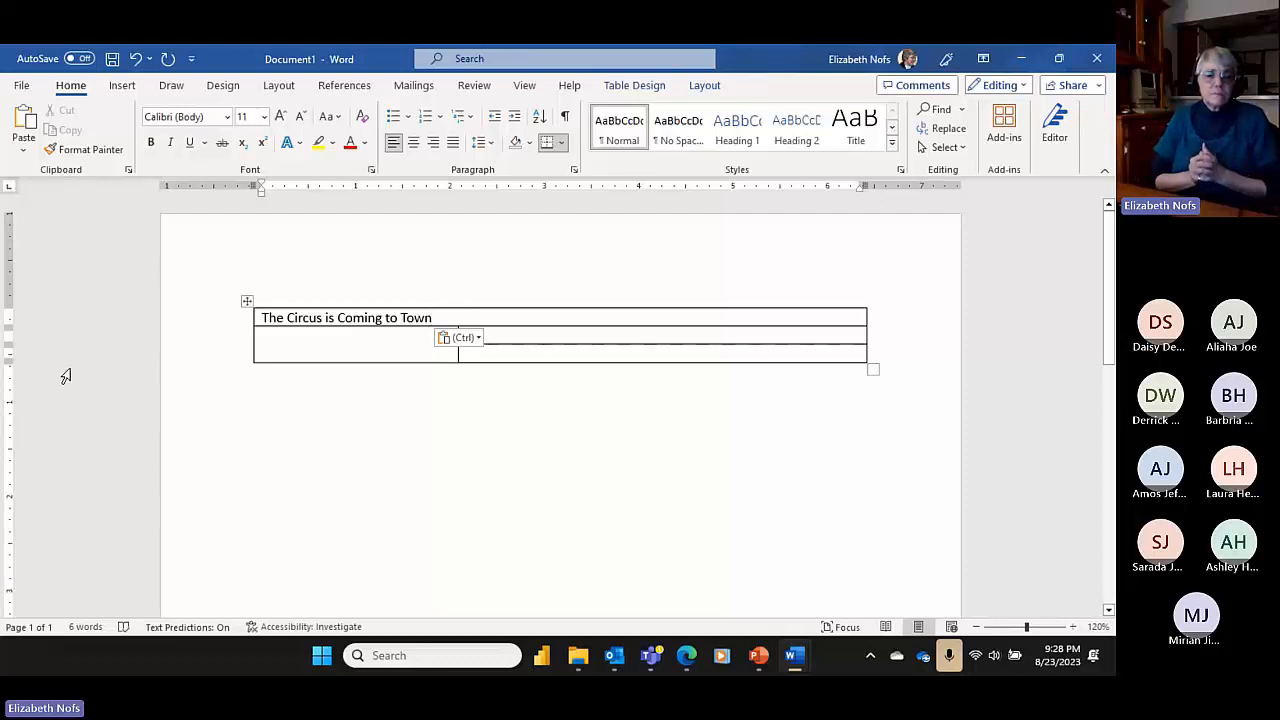
click(535, 340)
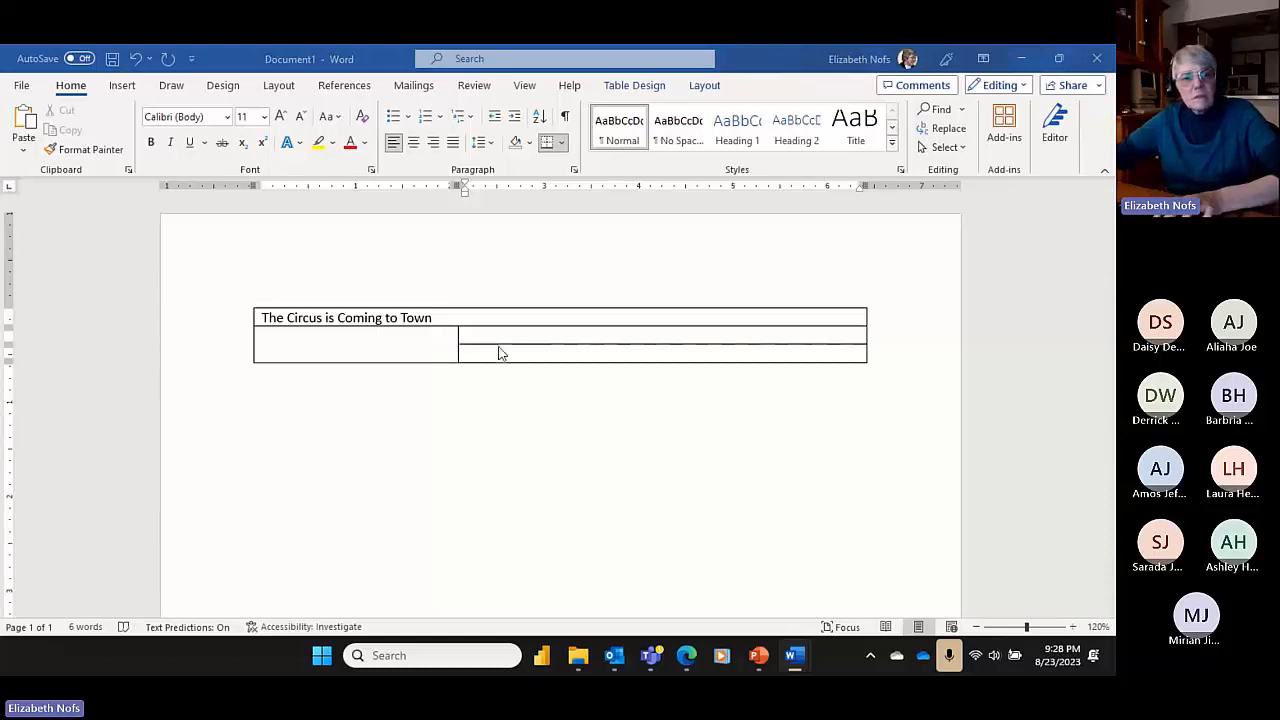
- Paste the lines Clowns, Elephants and Performers, MyTown Plaza and November 7, 2022 as text only into the wide middle cell
text(Clowns, Elephants and Performers MyTown Plaza November 7, 2022)
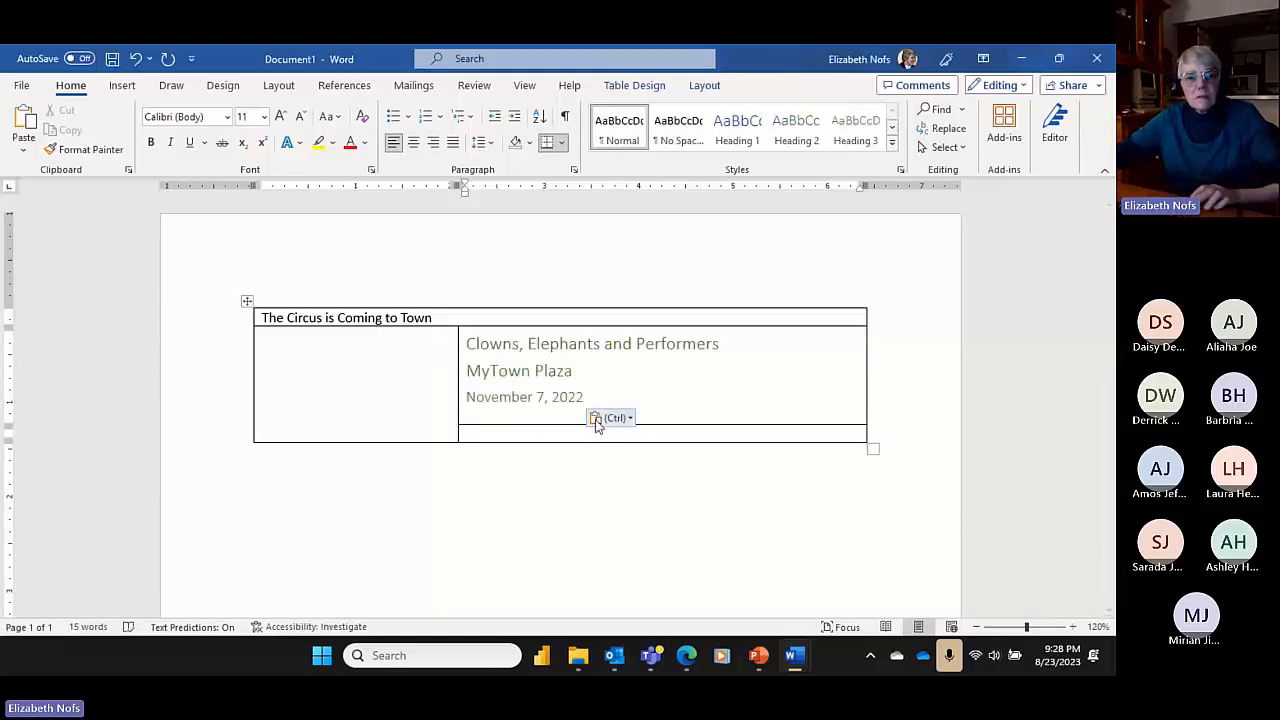
click(610, 418)
click(696, 466)
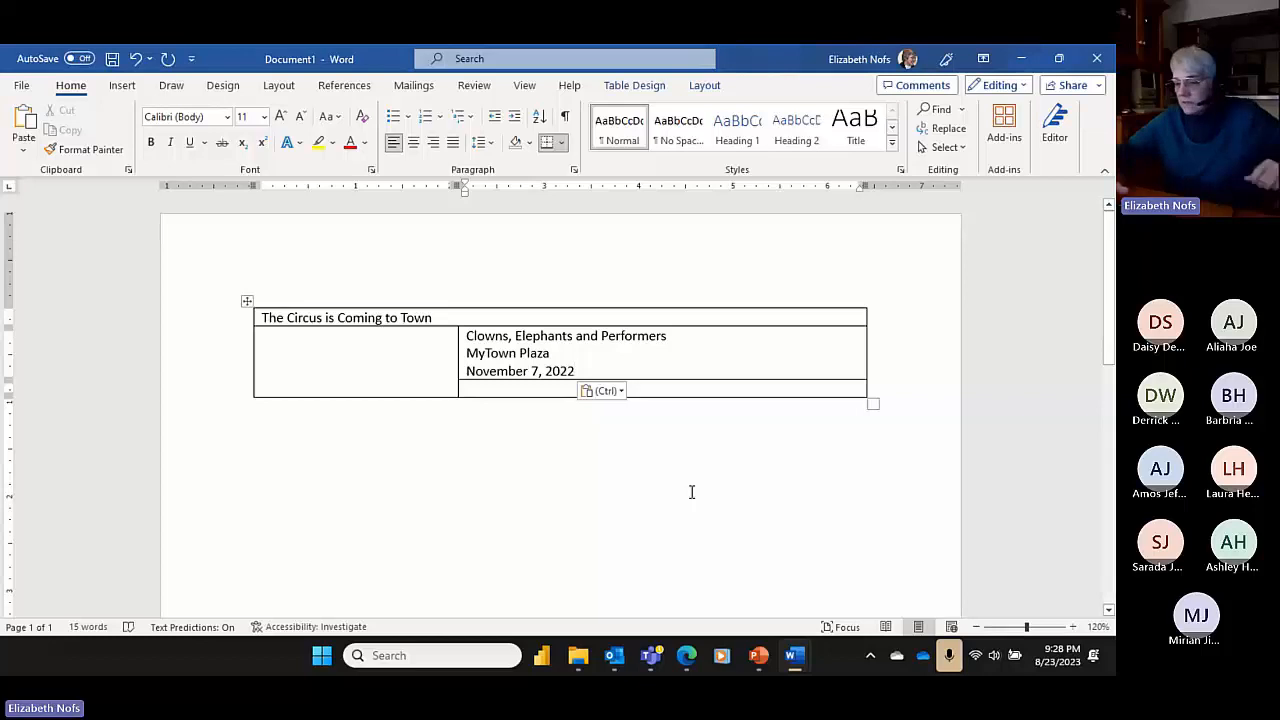
- Change the year in the event date to 2023 and add two blank lines below it
key(BackSpace)
text(3)
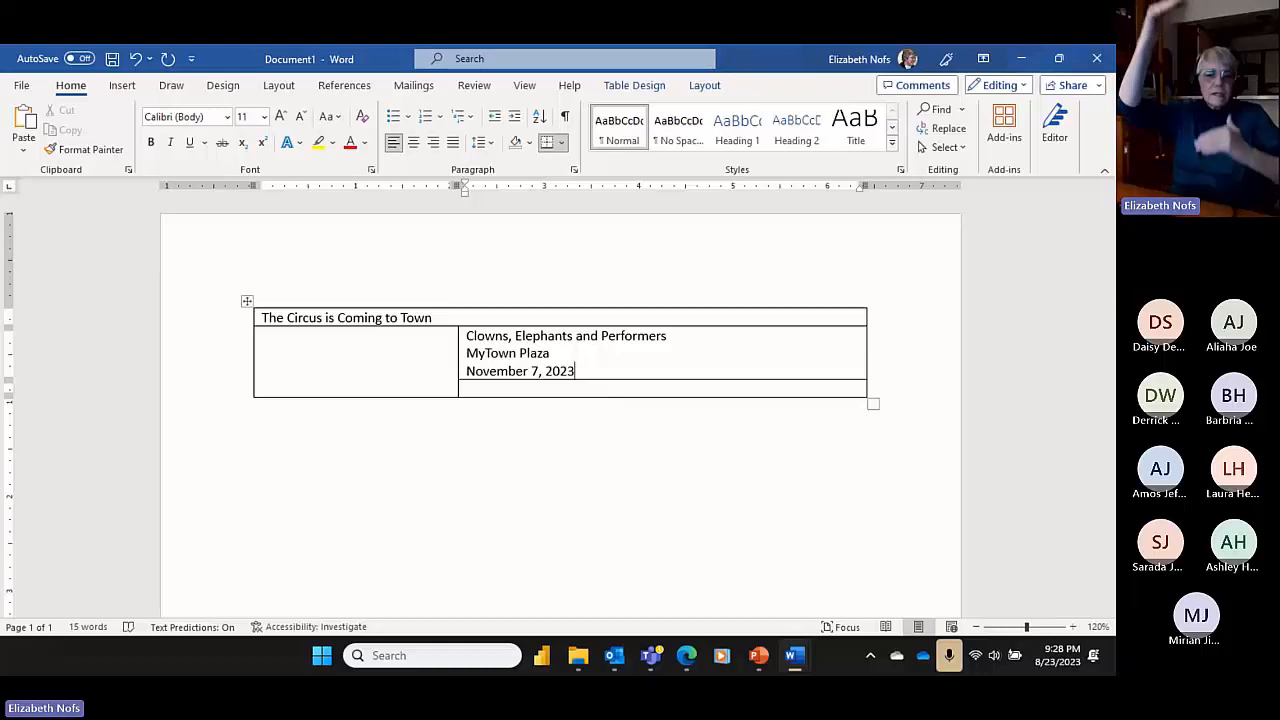
key(Return)
key(Return)
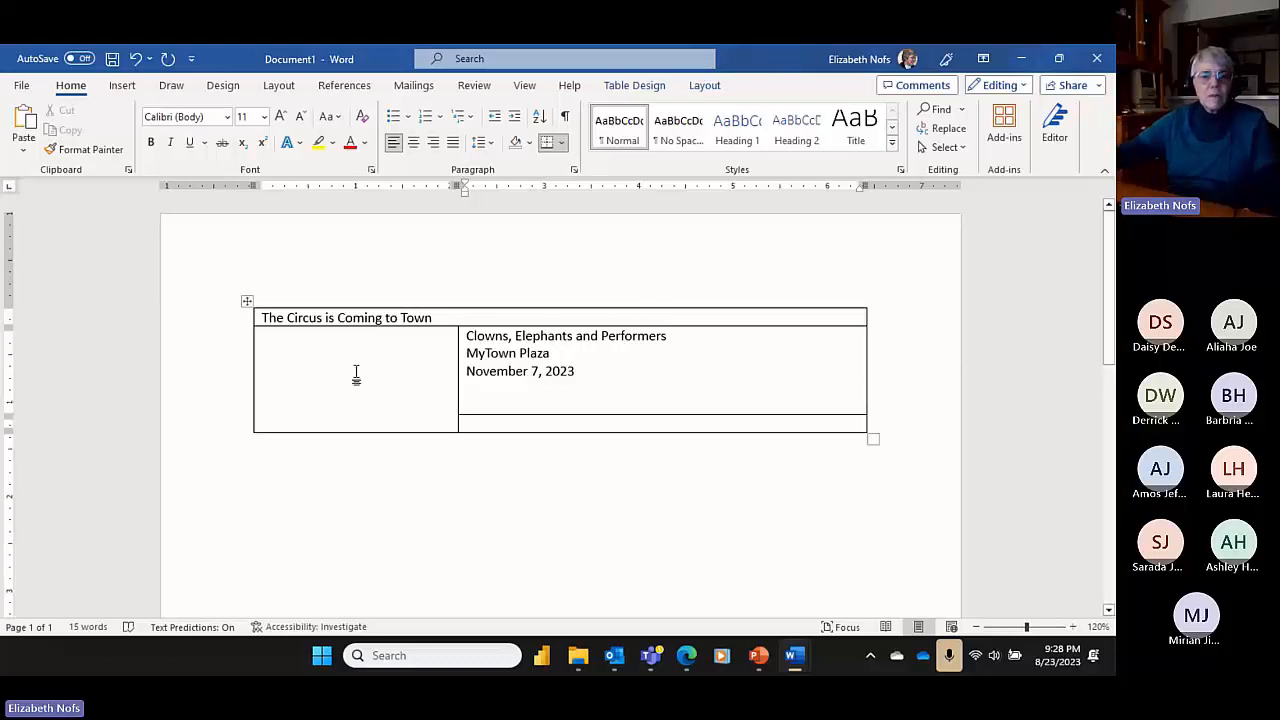
- Apply the Title style to The Circus is Coming to Town and Heading 1 to Clowns, Elephants and Performers
triple_click(309, 318)
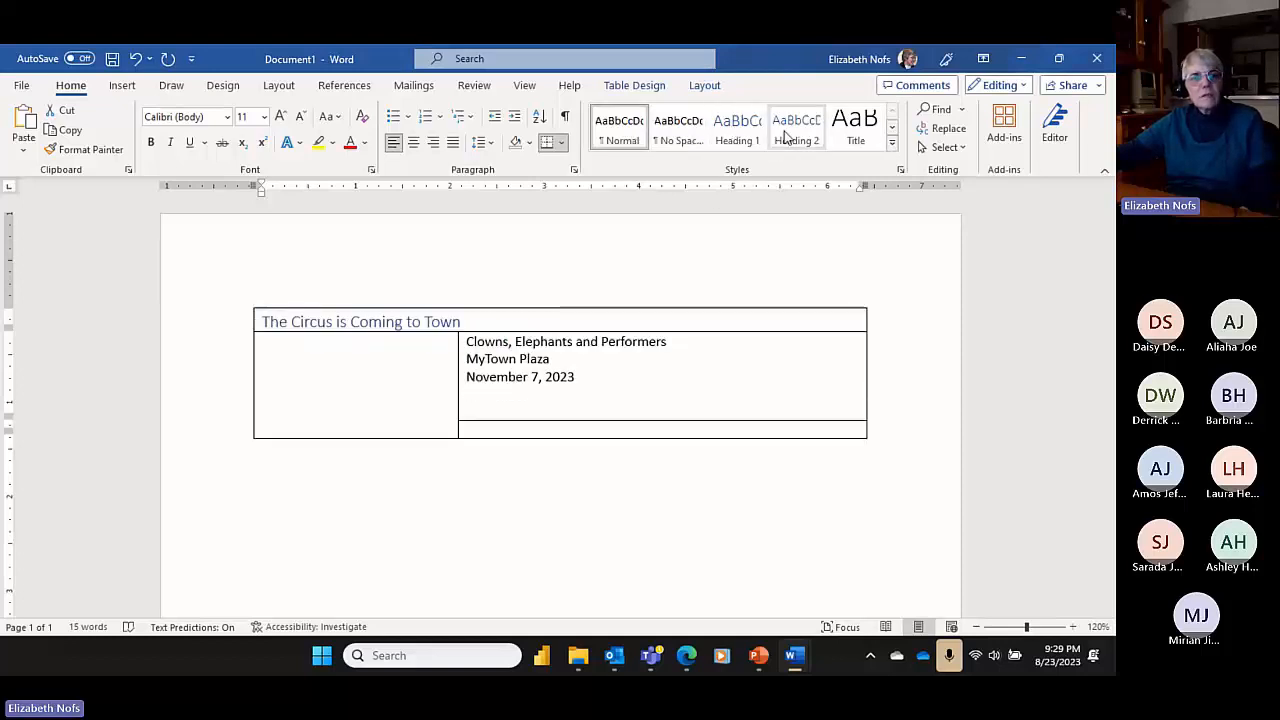
click(856, 125)
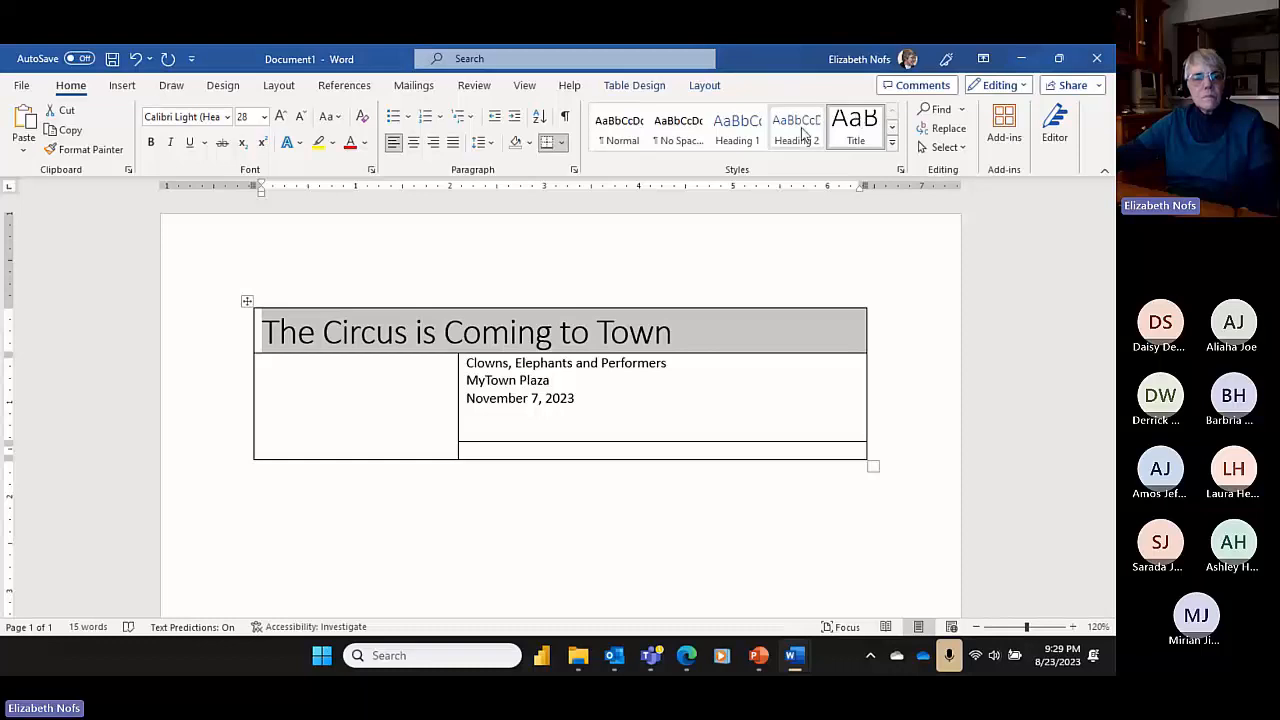
triple_click(490, 363)
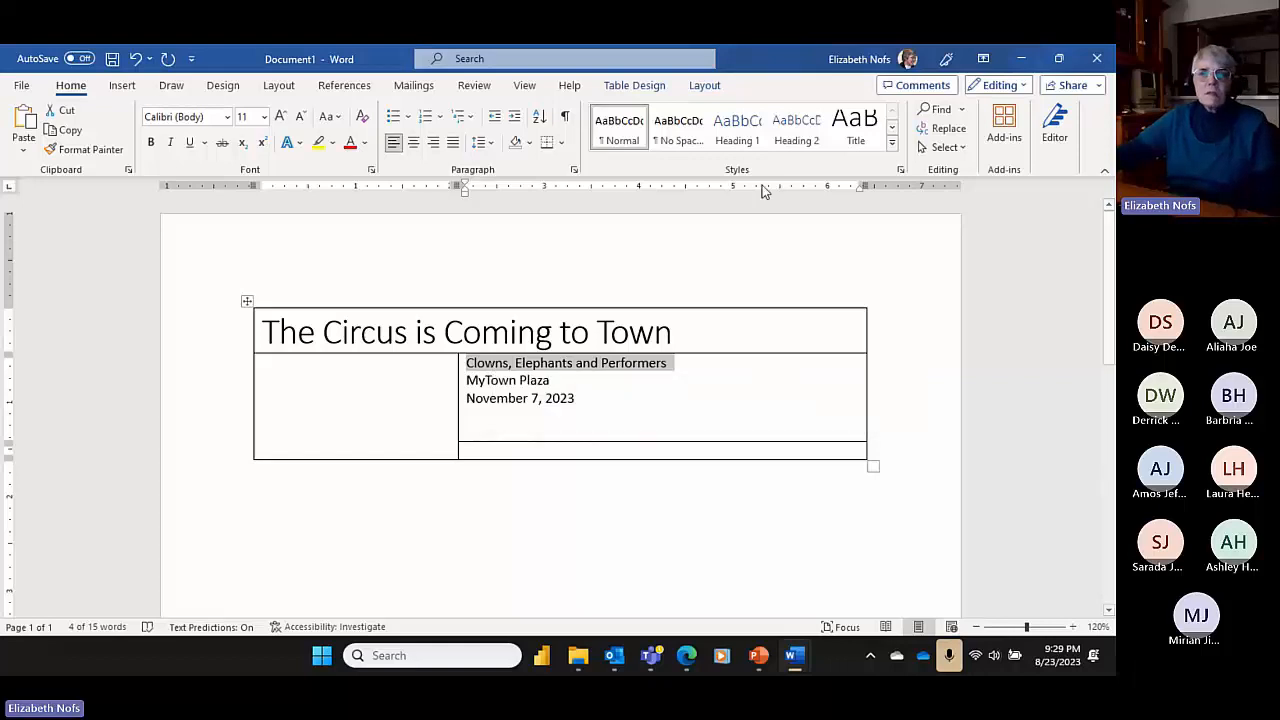
click(740, 128)
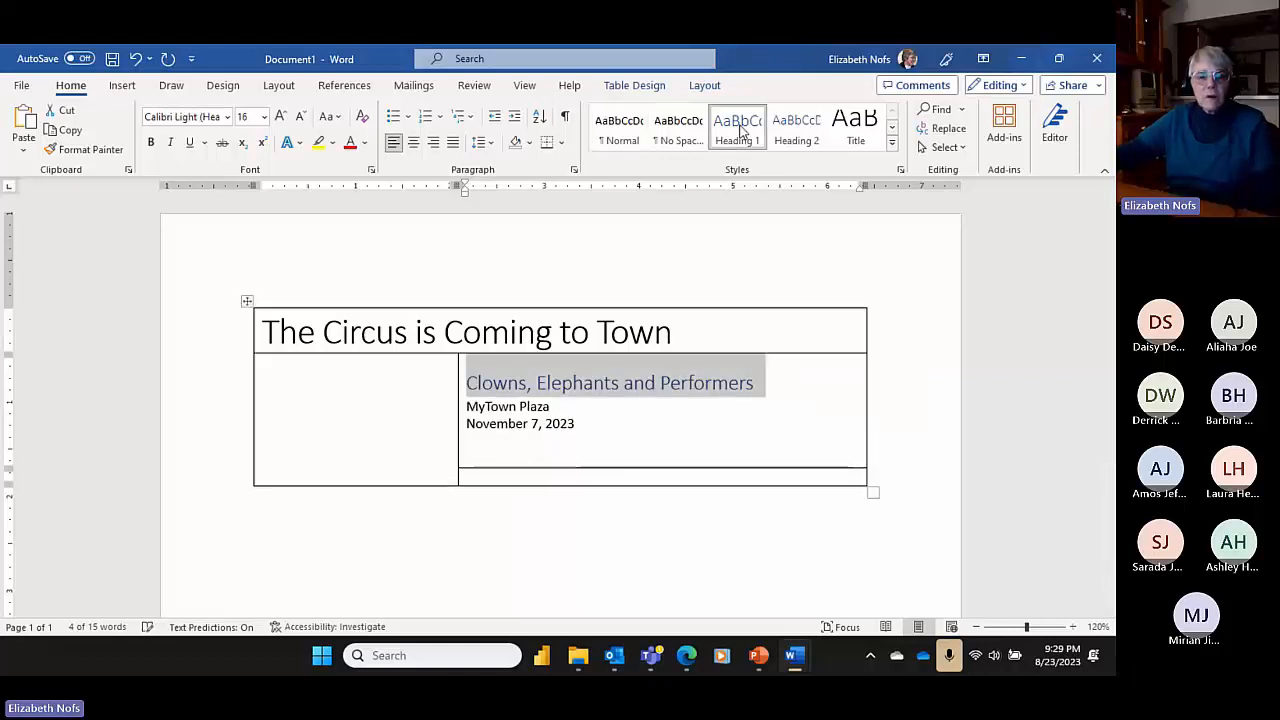
- Apply the Heading 2 style to MyTown Plaza and the Title style to the date November 7, 2023
triple_click(508, 408)
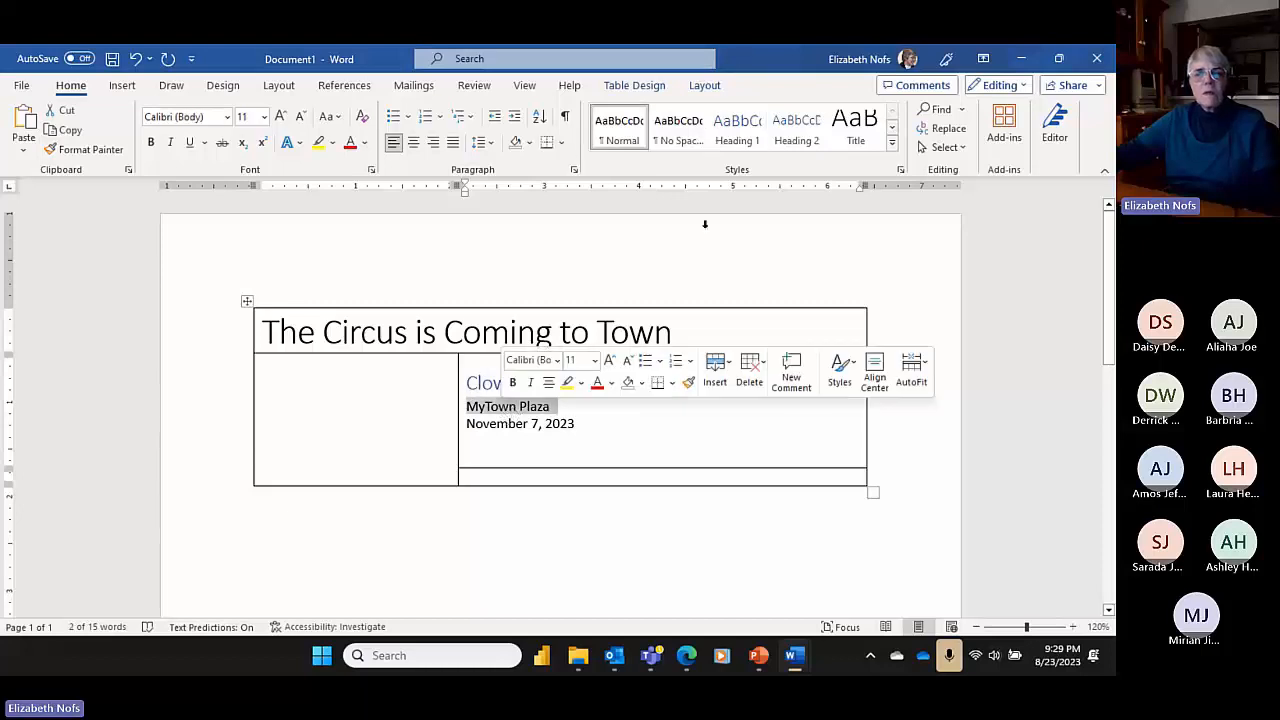
click(804, 139)
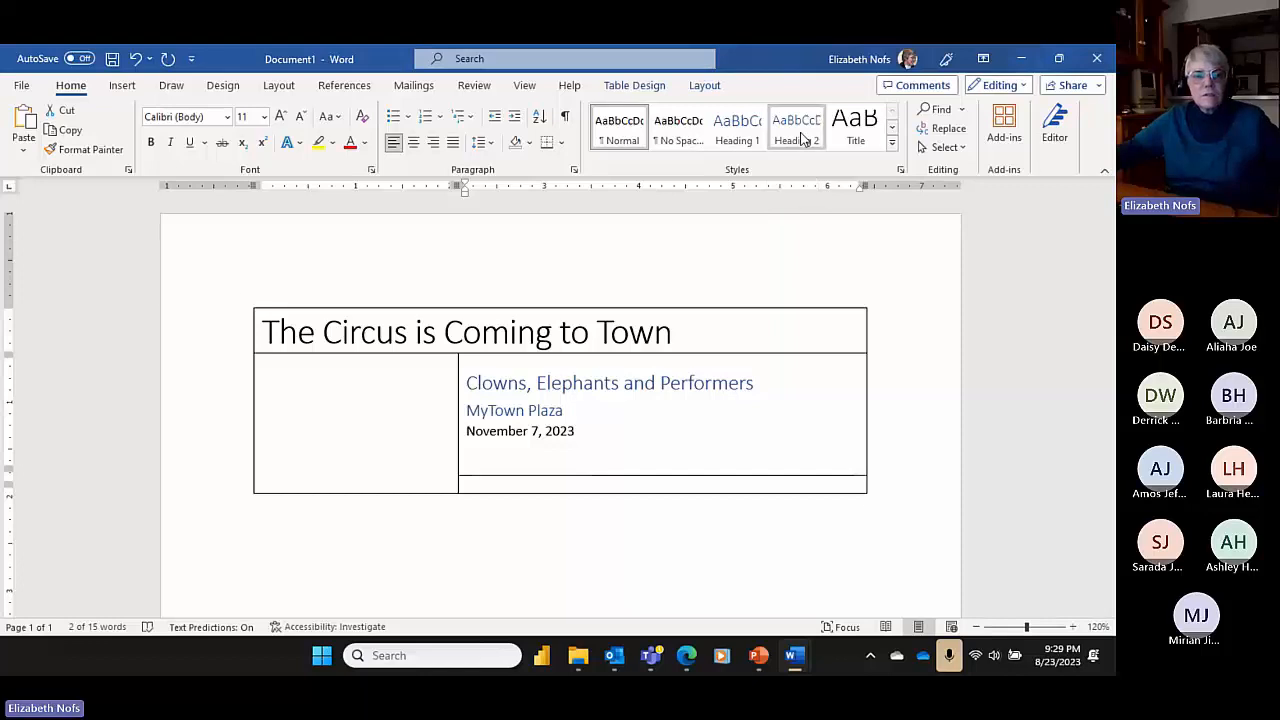
triple_click(477, 431)
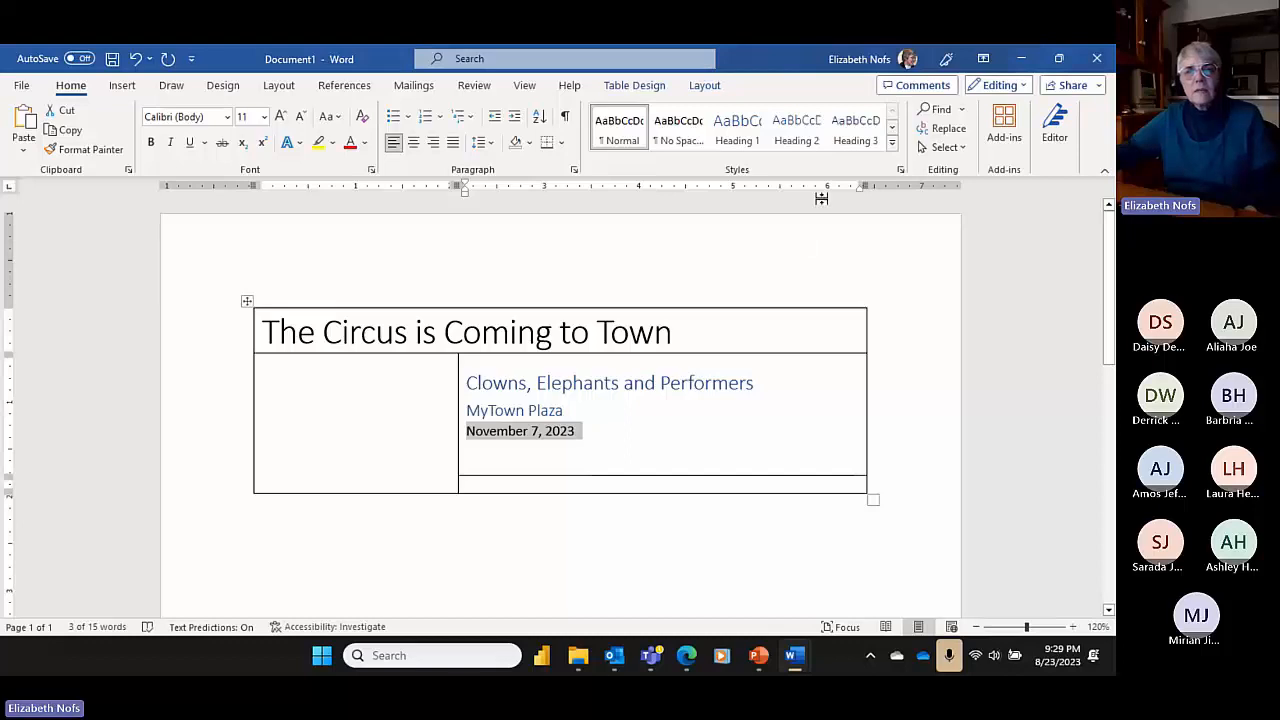
click(892, 142)
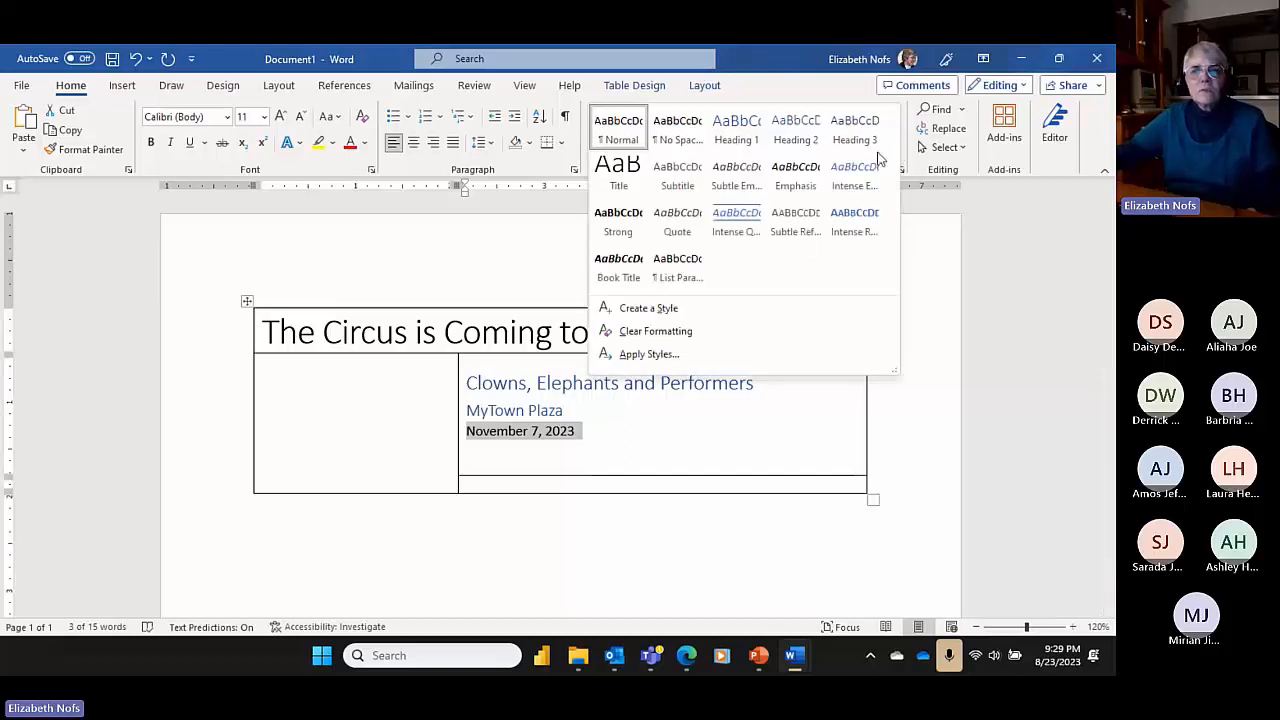
click(619, 172)
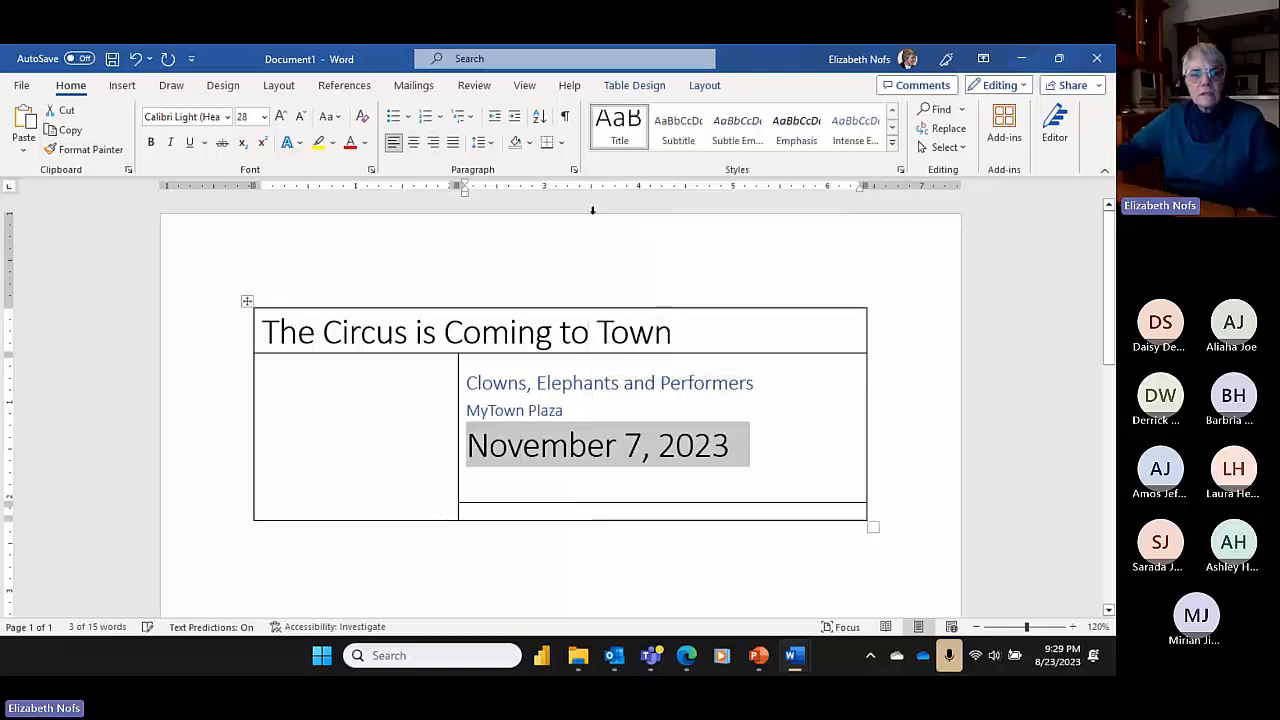
click(418, 338)
mouse_move(797, 664)
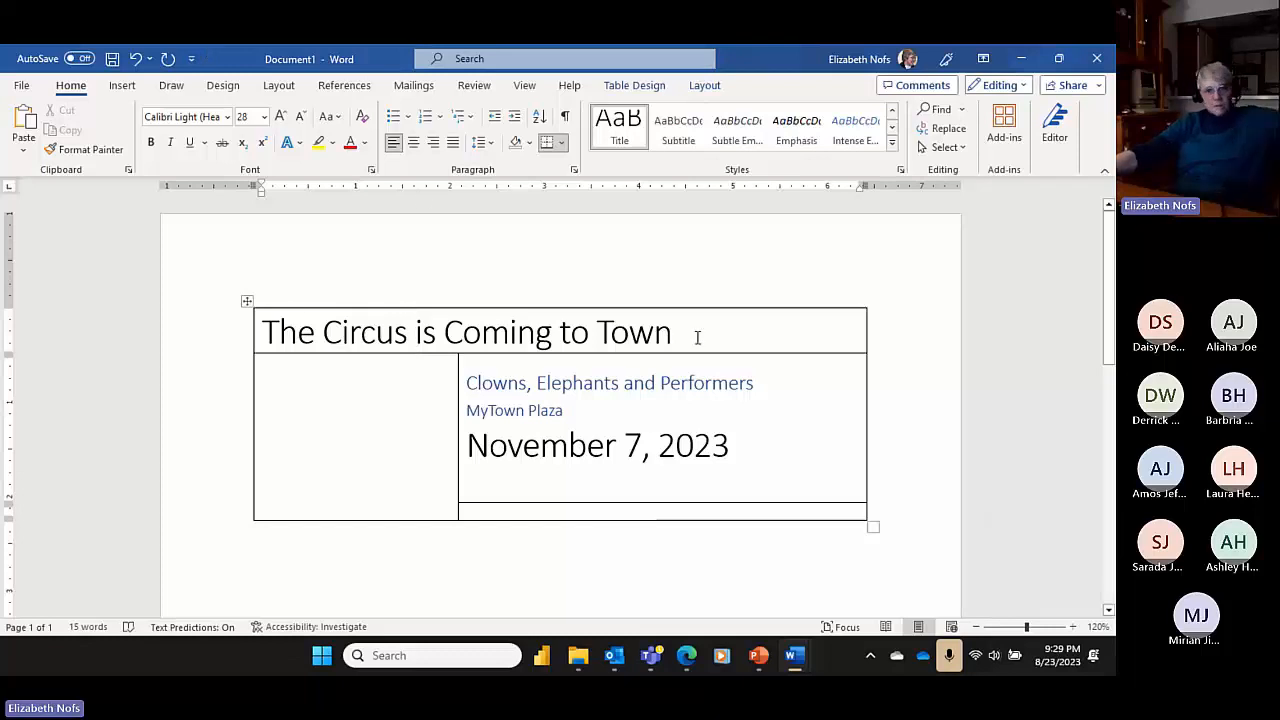
click(743, 453)
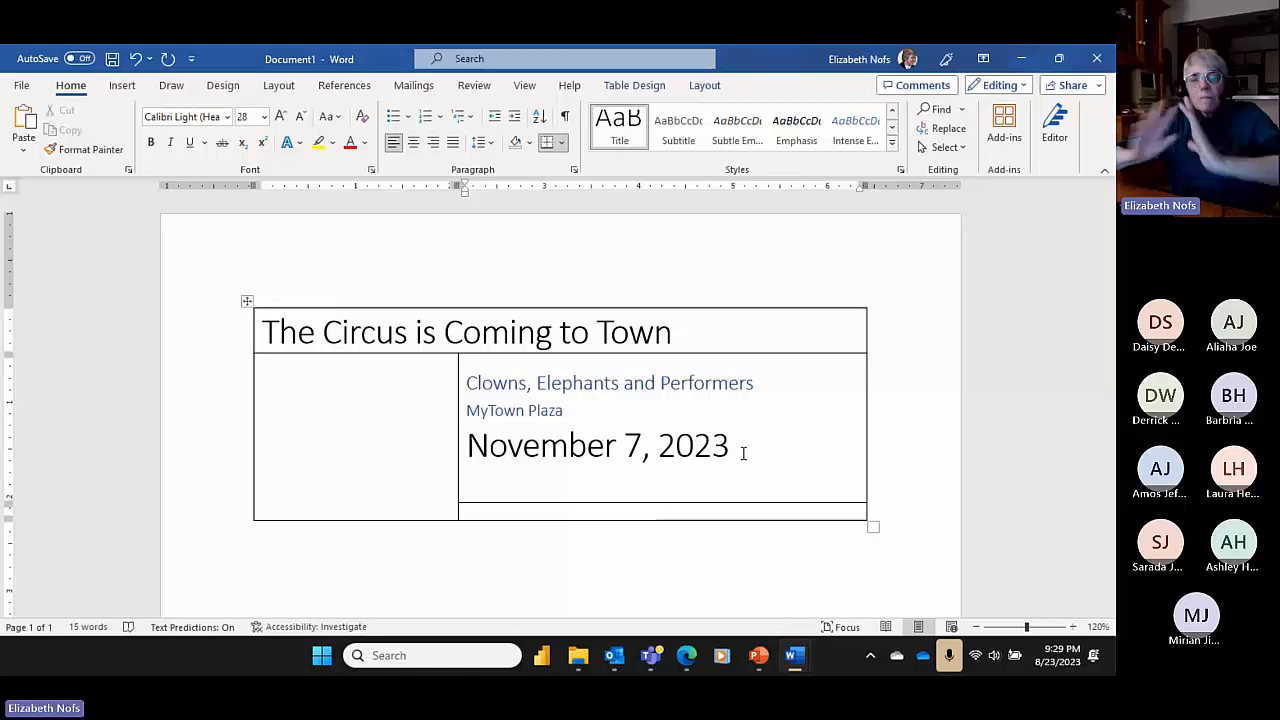
- Insert the Now-Appearing-1 clown picture from the Week3_Word folder into the tall first-column cell
click(322, 375)
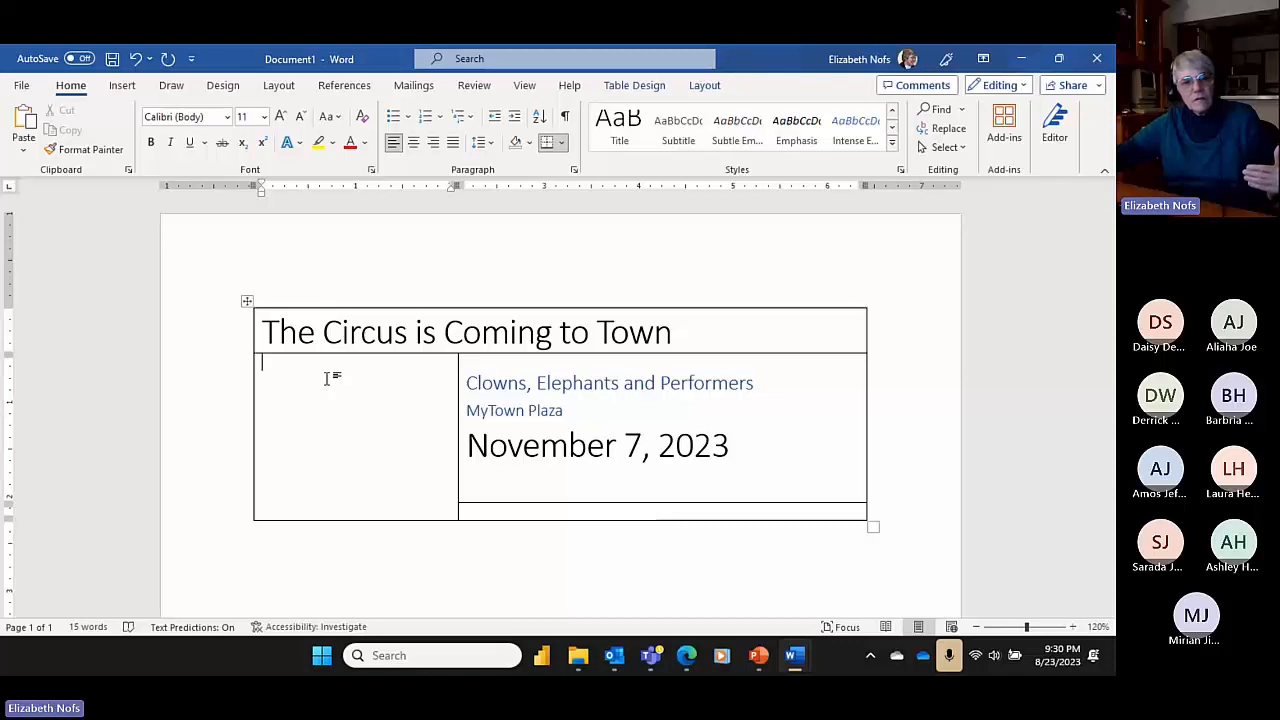
click(122, 86)
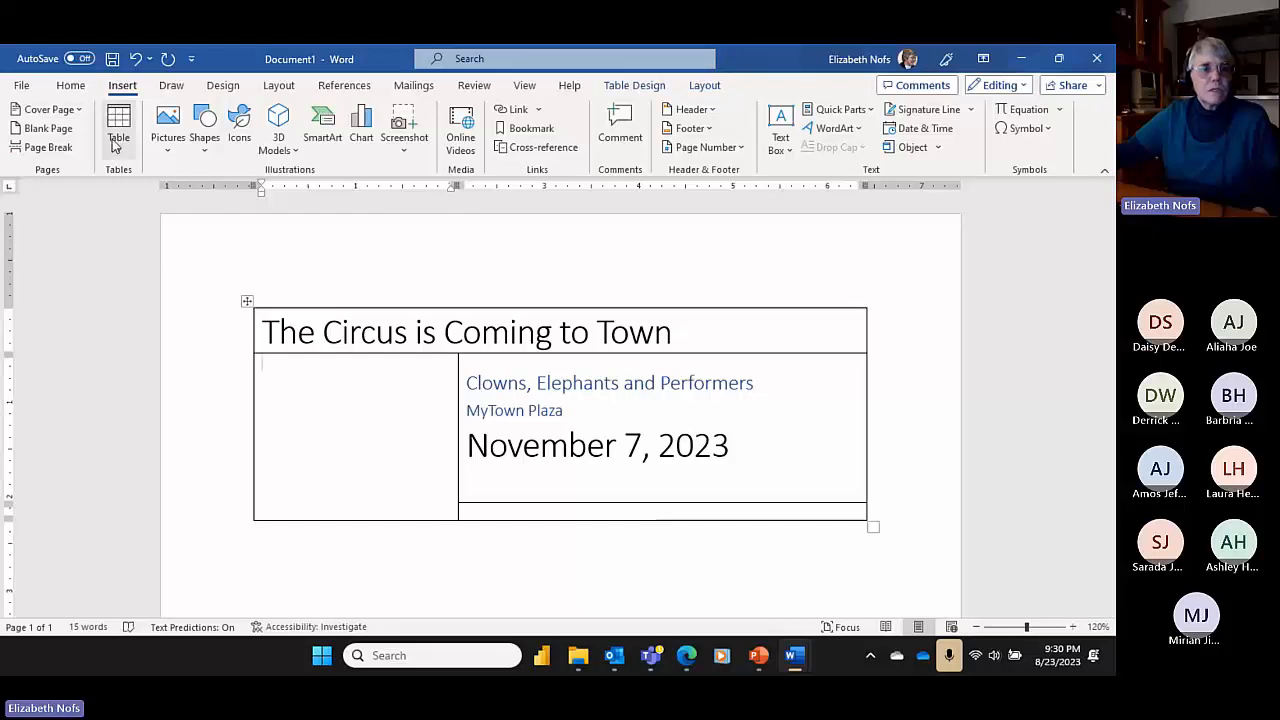
click(171, 155)
click(174, 156)
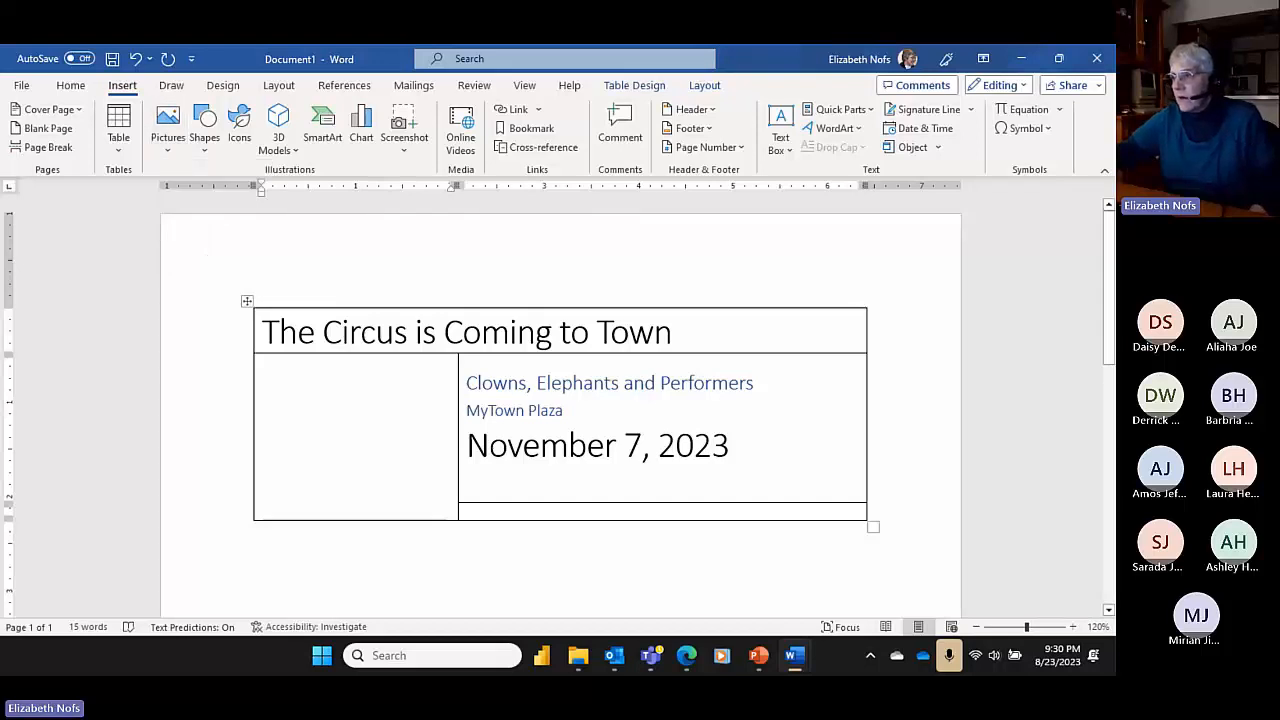
click(578, 656)
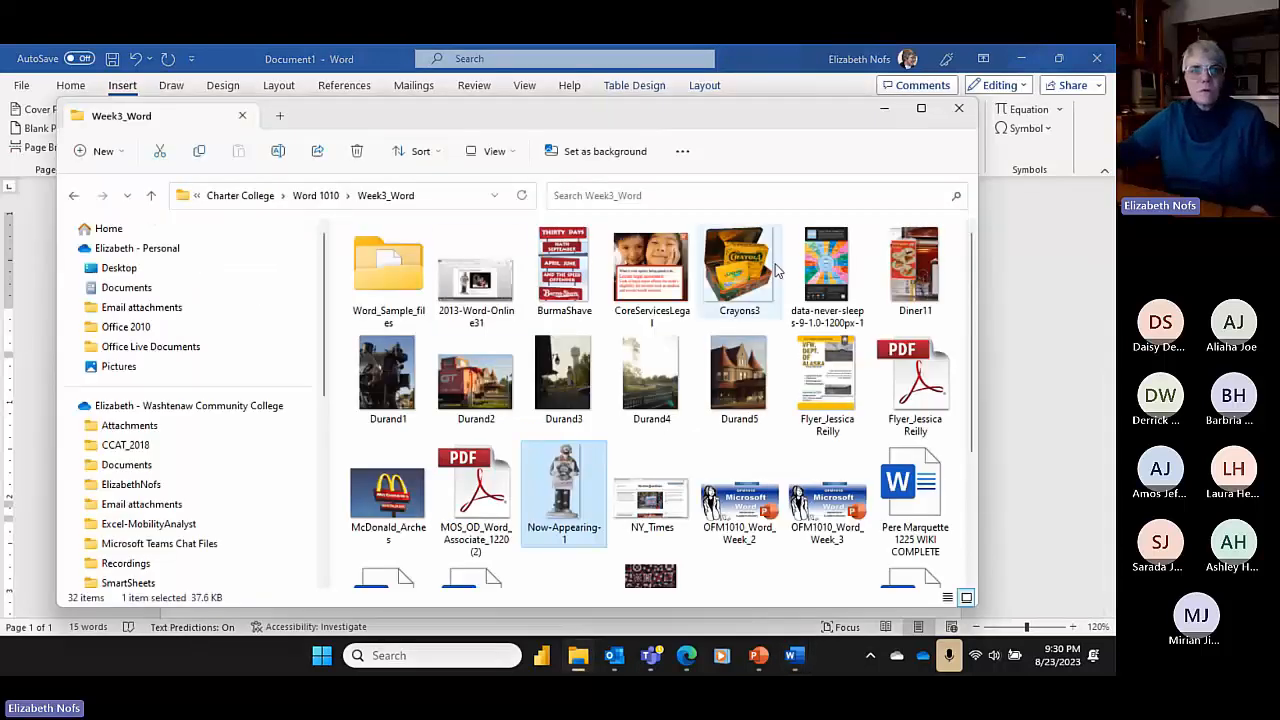
drag(438, 122, 1115, 122)
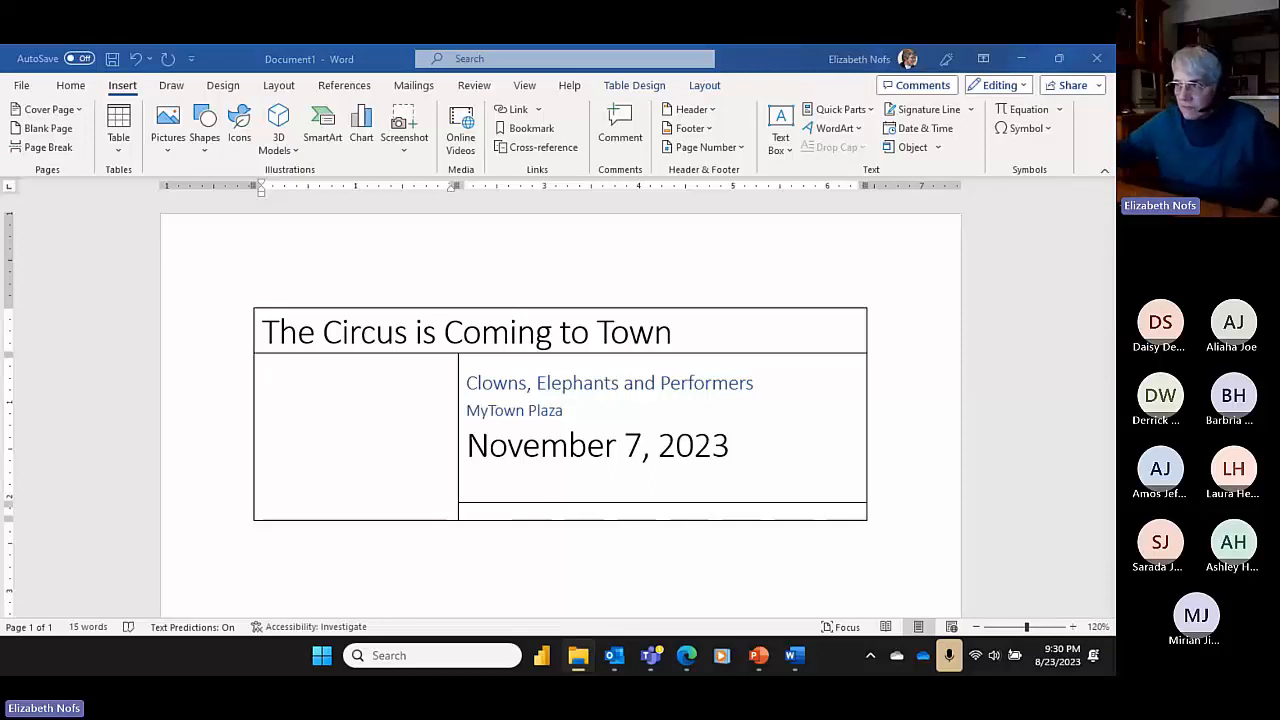
drag(651, 674, 651, 583)
drag(366, 431, 351, 417)
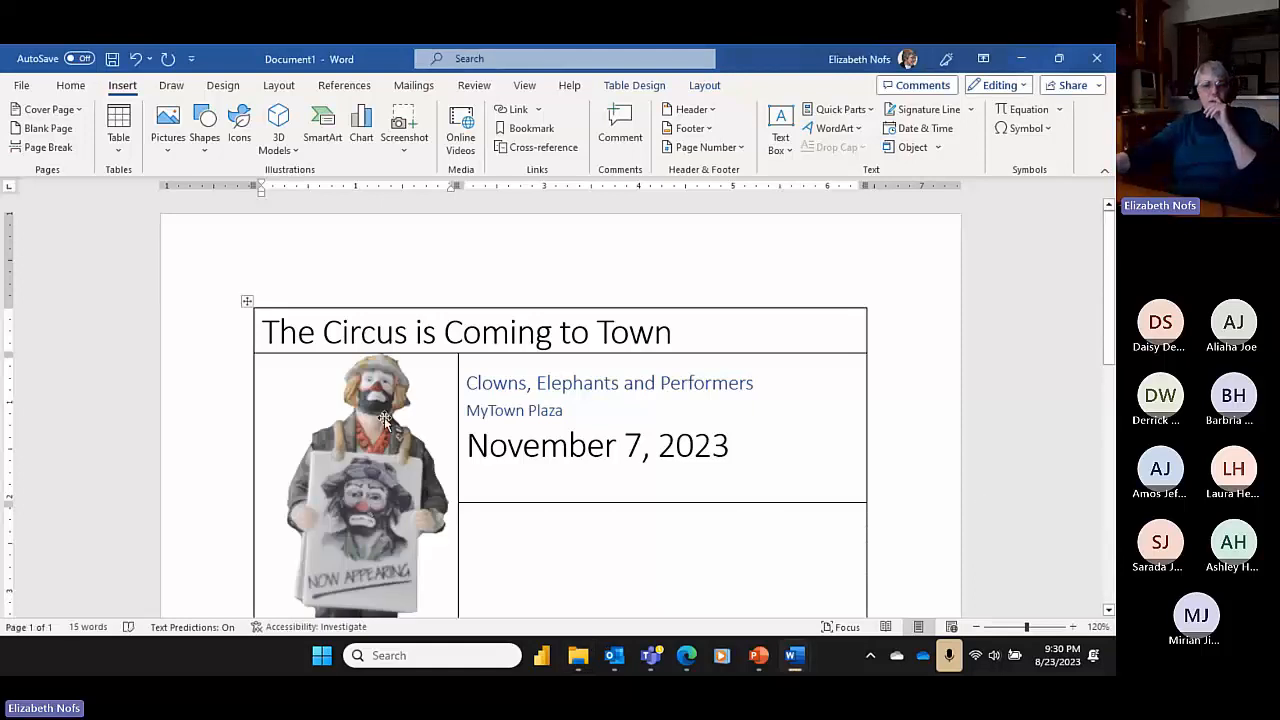
- Look over the inserted clown picture in the table and select it
scroll(384, 417, down, 4)
scroll(384, 417, up, 3)
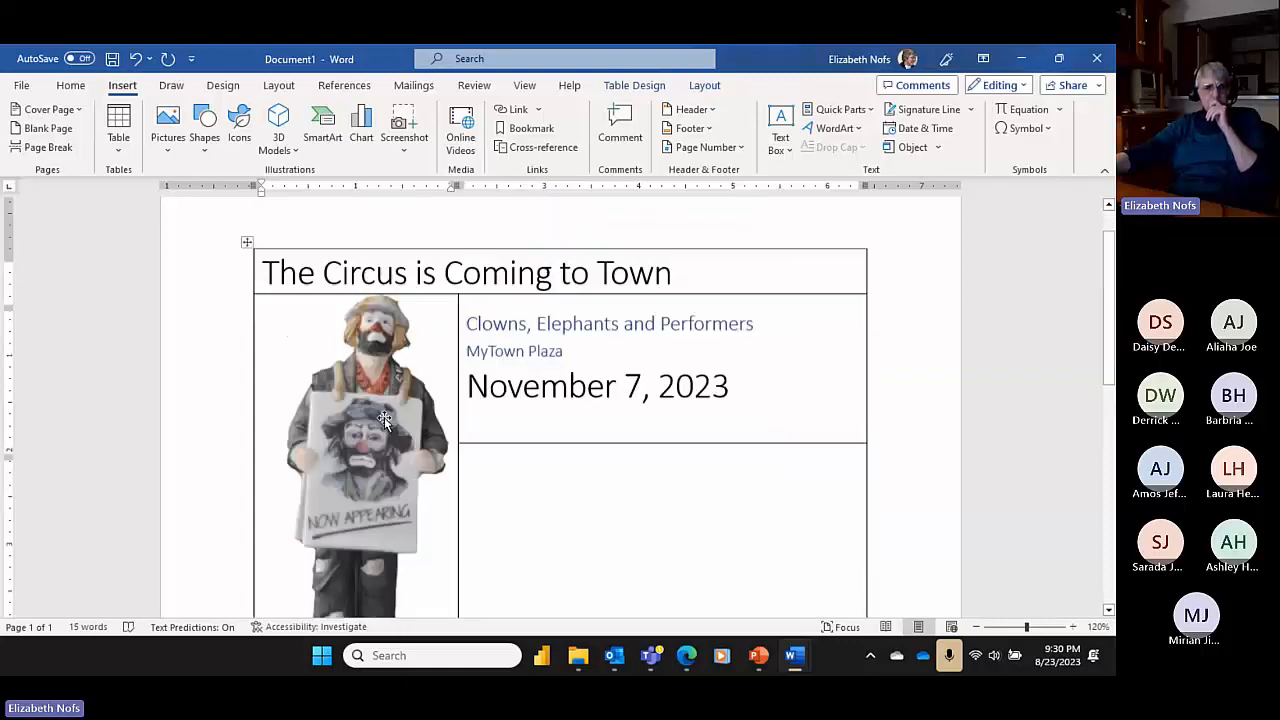
click(359, 348)
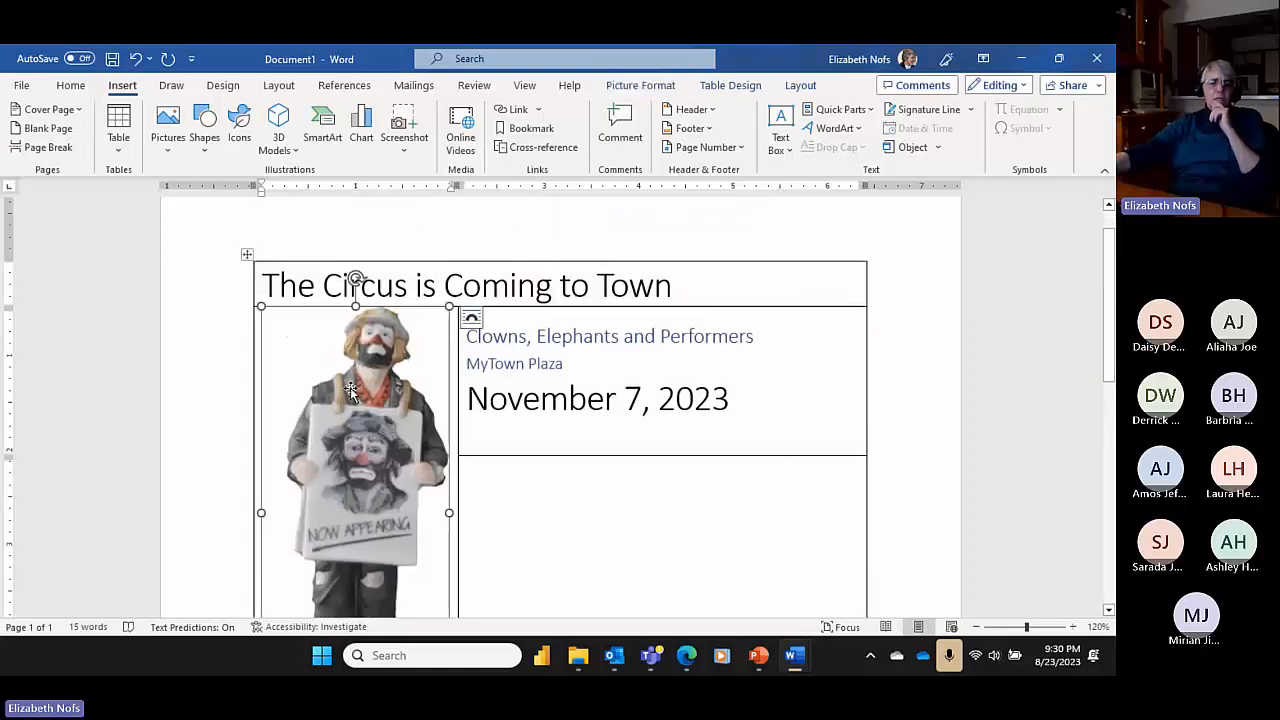